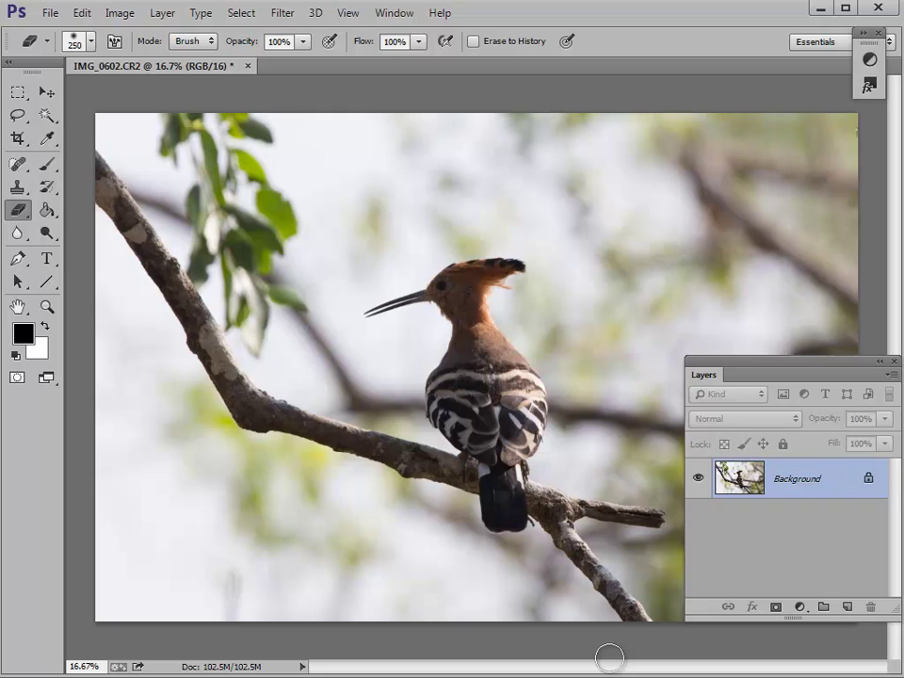
pyautogui.hotkey('ctrl', 'l')
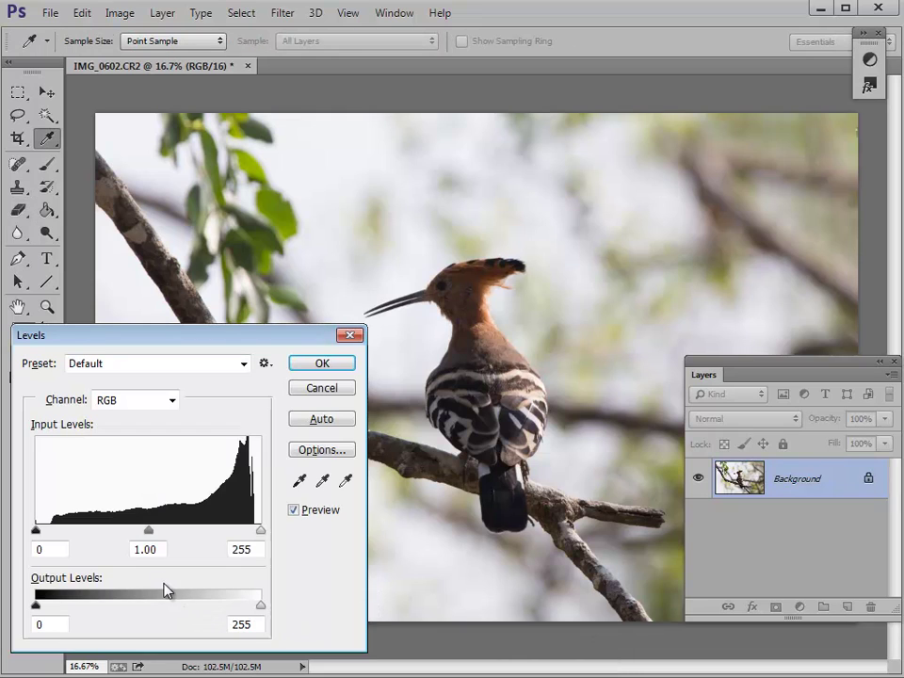
pyautogui.moveTo(148, 533); pyautogui.dragTo(98, 529)
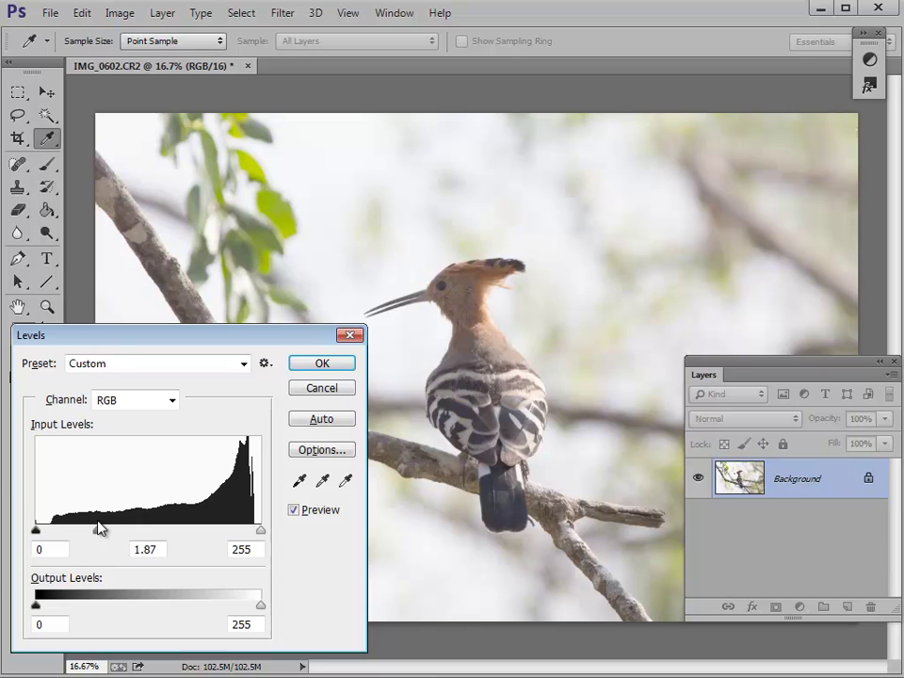
pyautogui.click(335, 387)
pyautogui.press('e')
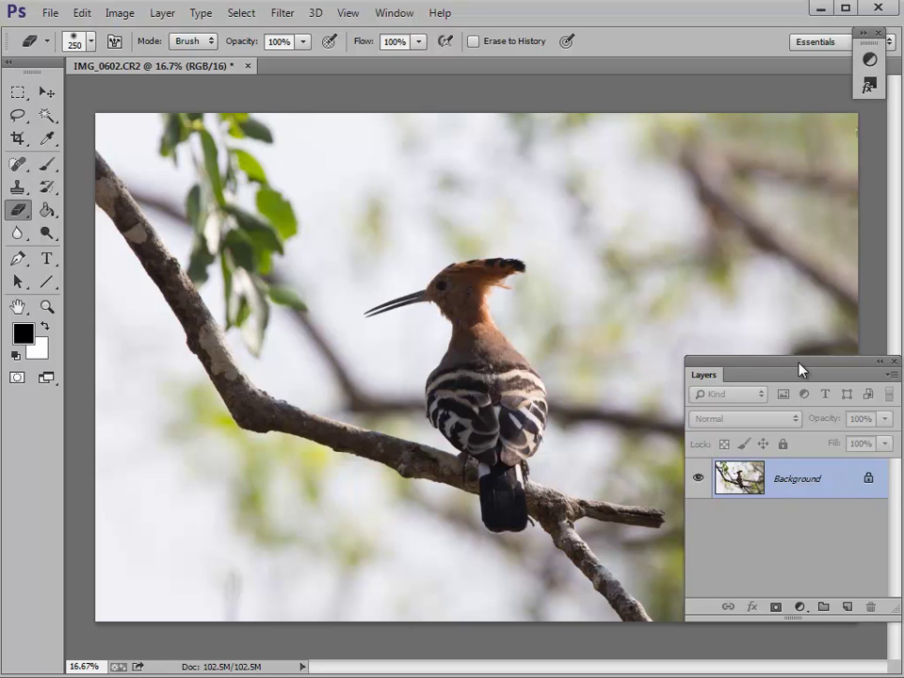
# Step: Move the Layers panel clear of the photo and duplicate the Background layer
pyautogui.moveTo(800, 369); pyautogui.dragTo(794, 421)
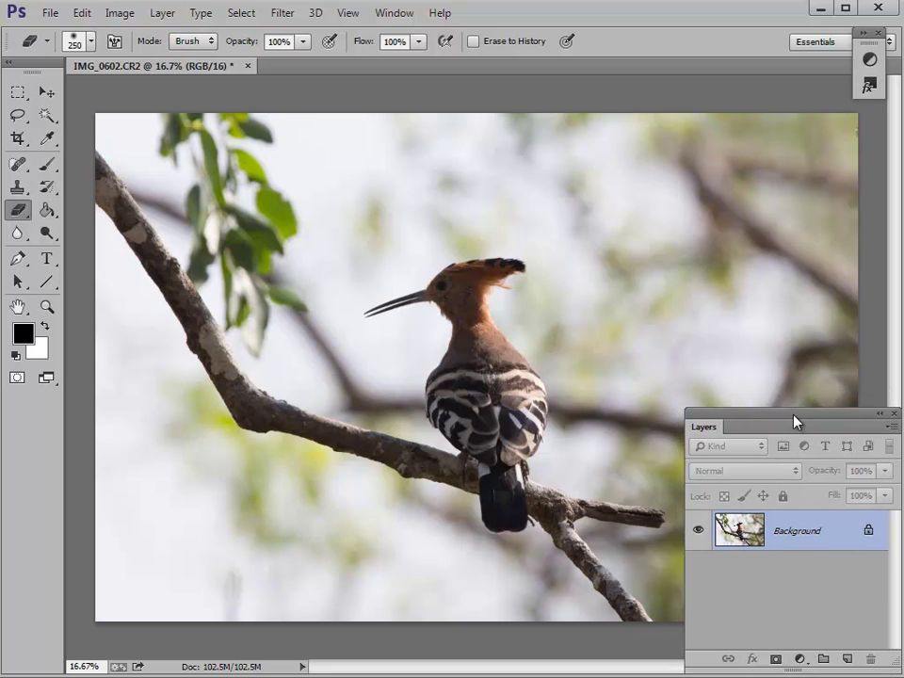
pyautogui.click(395, 13)
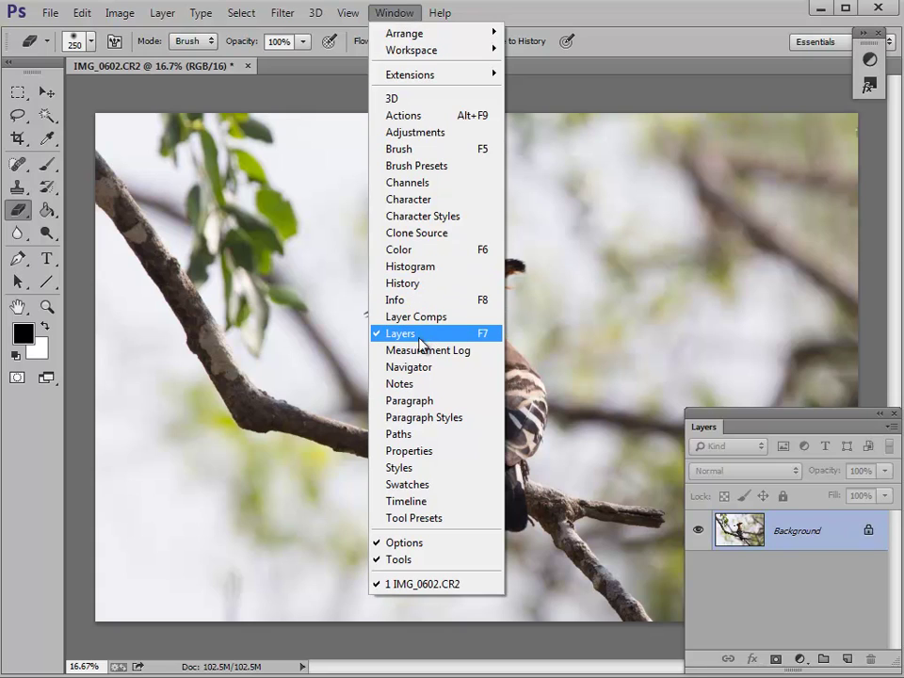
pyautogui.click(289, 344)
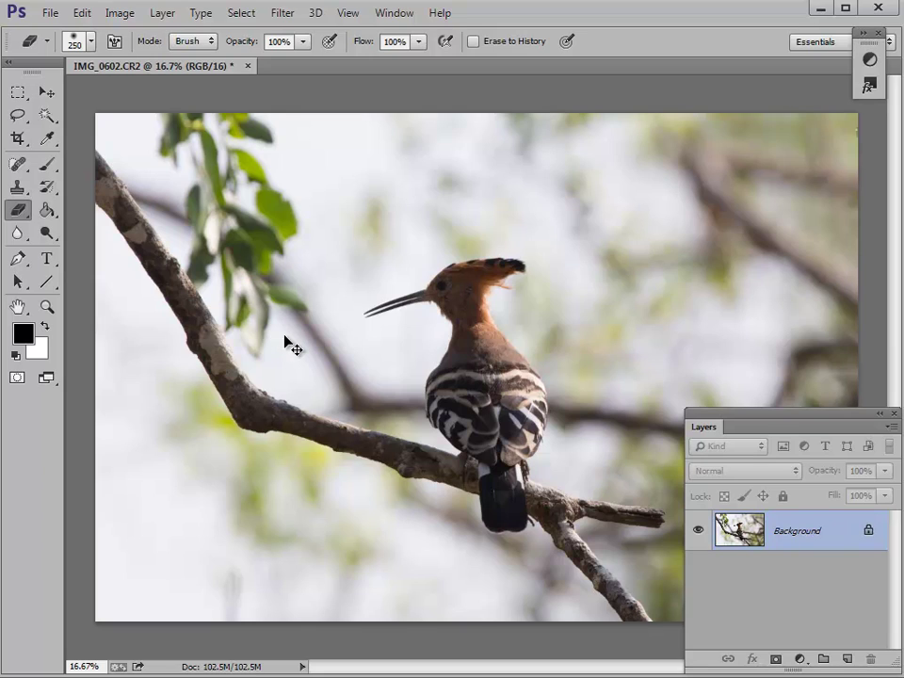
pyautogui.hotkey('ctrl', 'j')
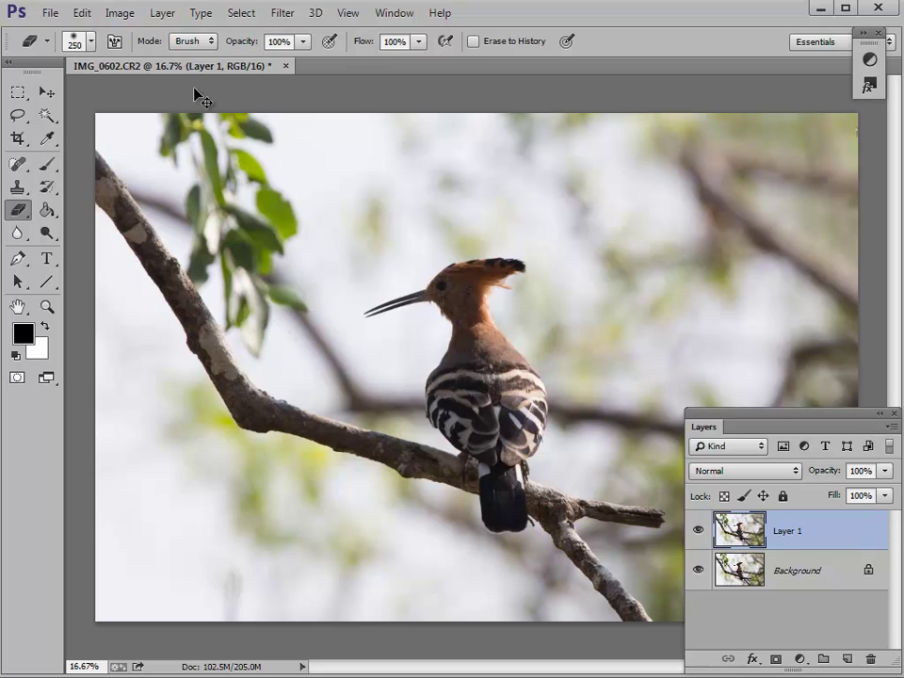
pyautogui.click(165, 13)
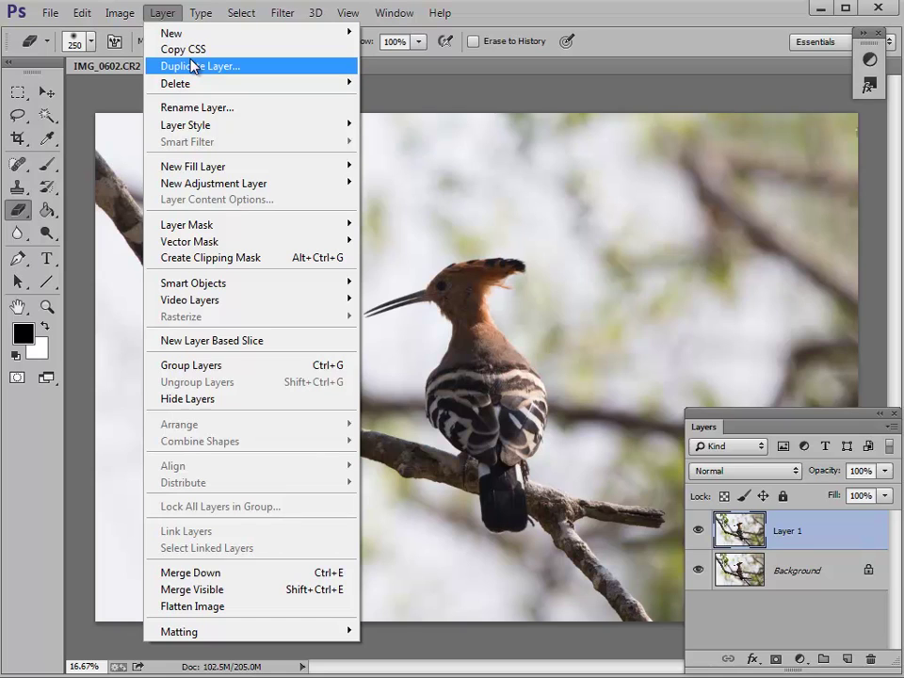
pyautogui.click(193, 66)
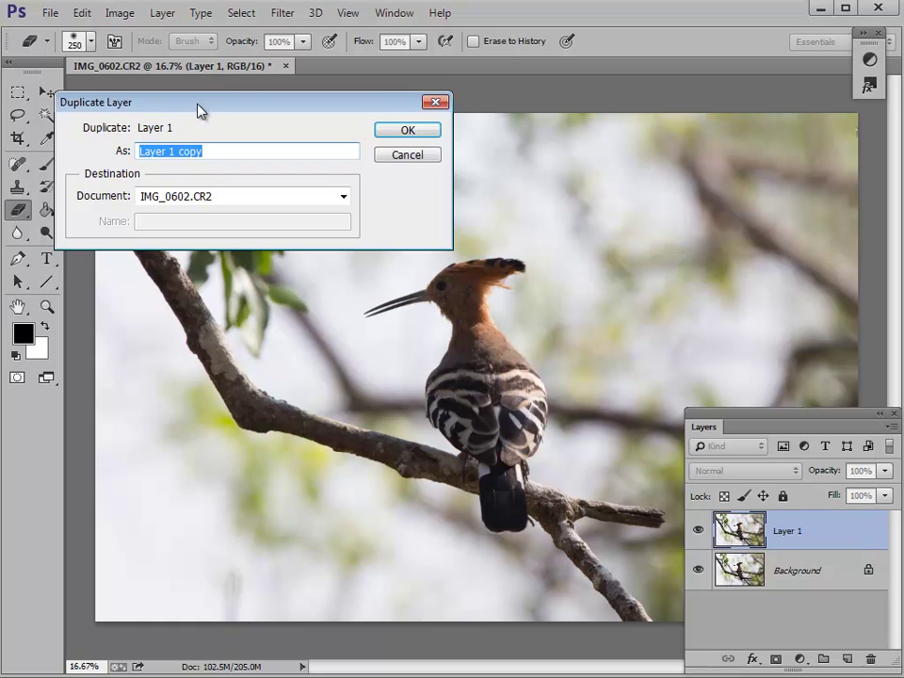
pyautogui.click(404, 158)
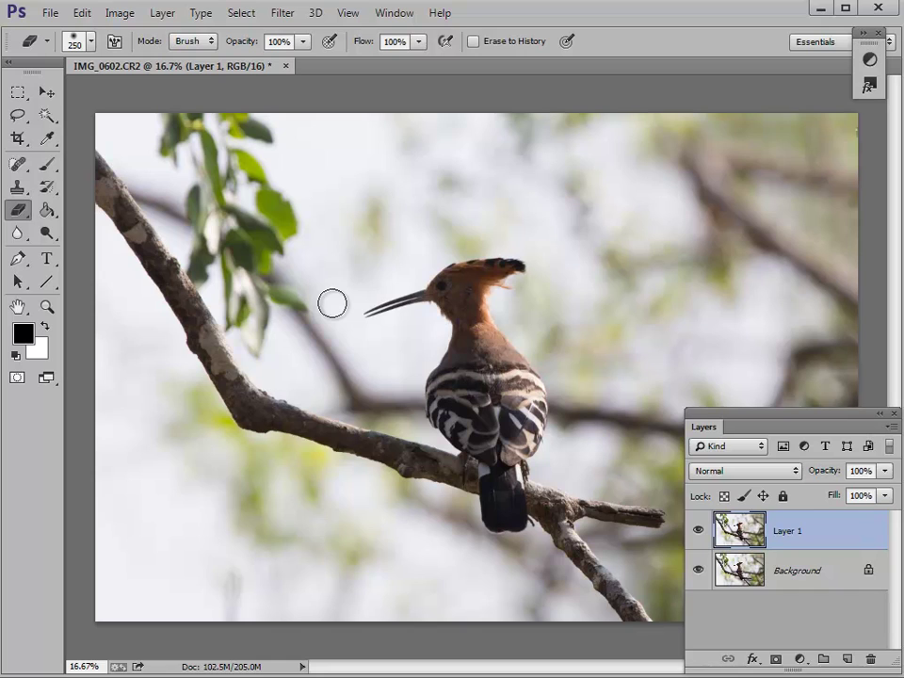
# Step: Apply a Shadows/Highlights adjustment to the duplicated layer with shadows at 43% and highlights at 0%, comparing the preview on and off
pyautogui.click(126, 17)
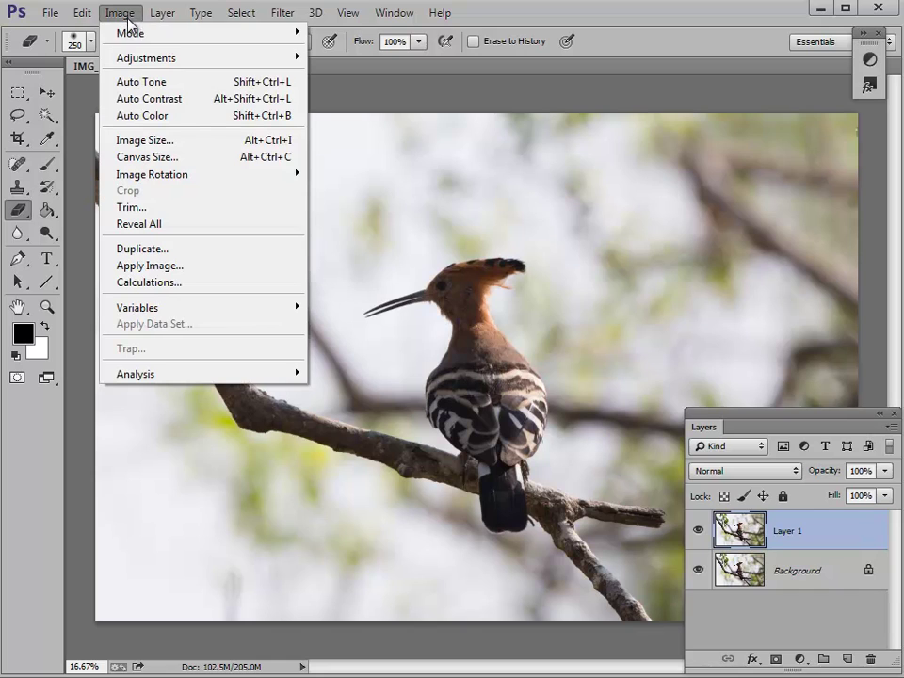
pyautogui.moveTo(132, 57)
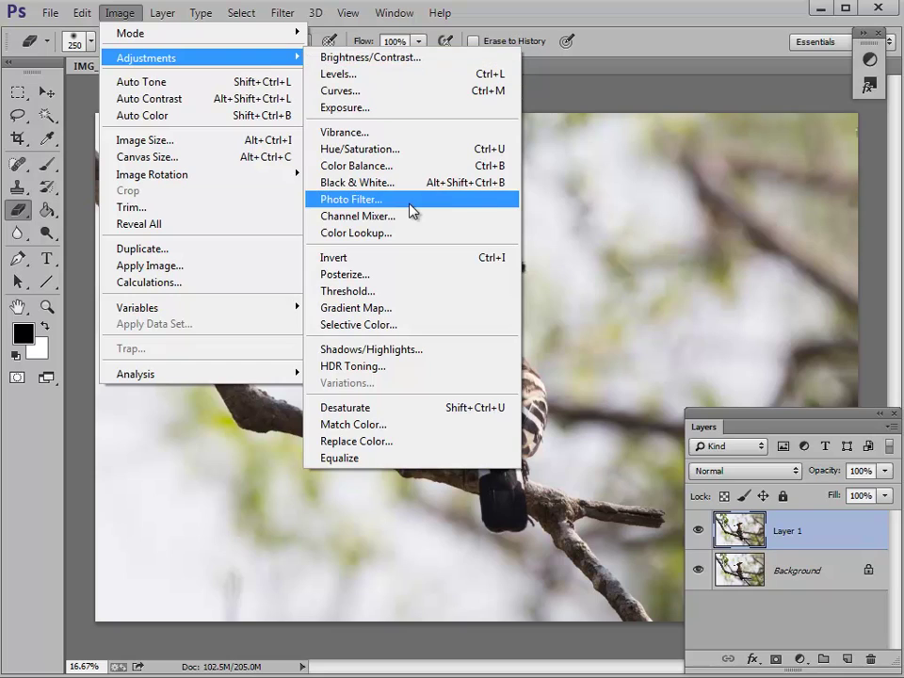
pyautogui.click(408, 349)
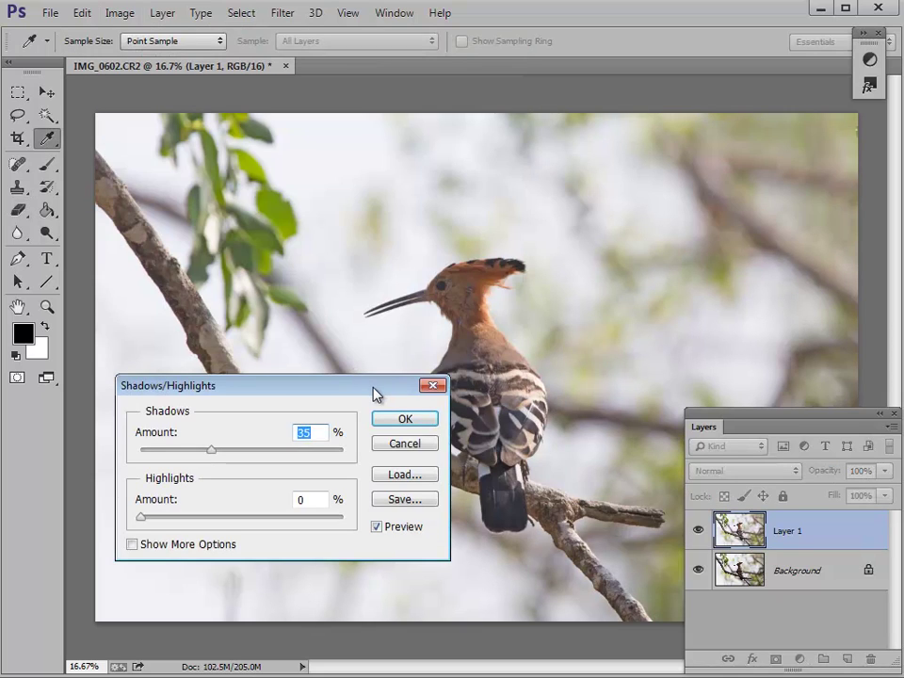
pyautogui.moveTo(372, 391); pyautogui.dragTo(349, 471)
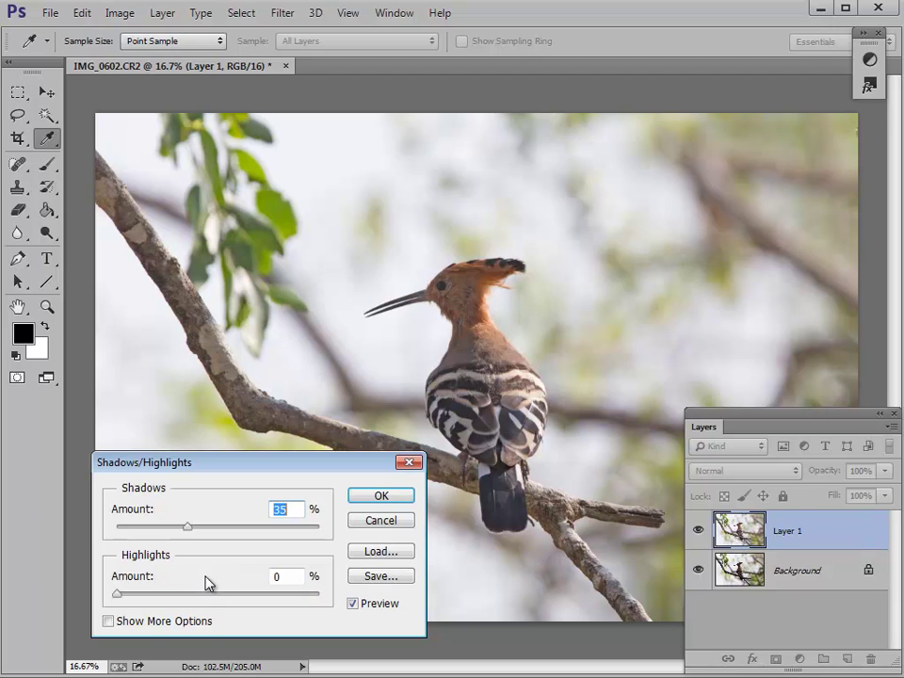
pyautogui.click(354, 607)
pyautogui.click(354, 605)
pyautogui.click(354, 606)
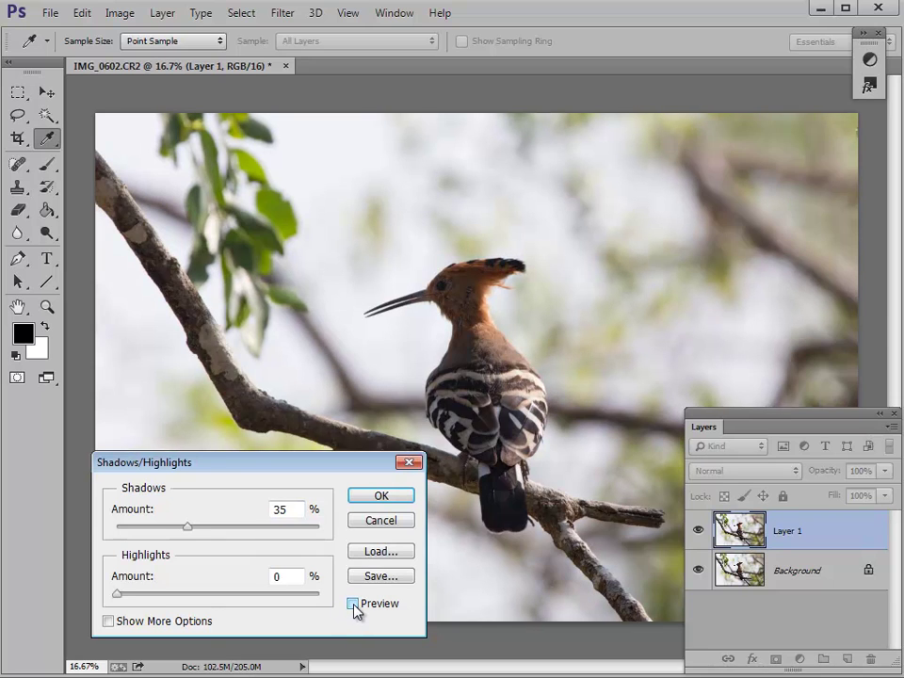
pyautogui.click(354, 607)
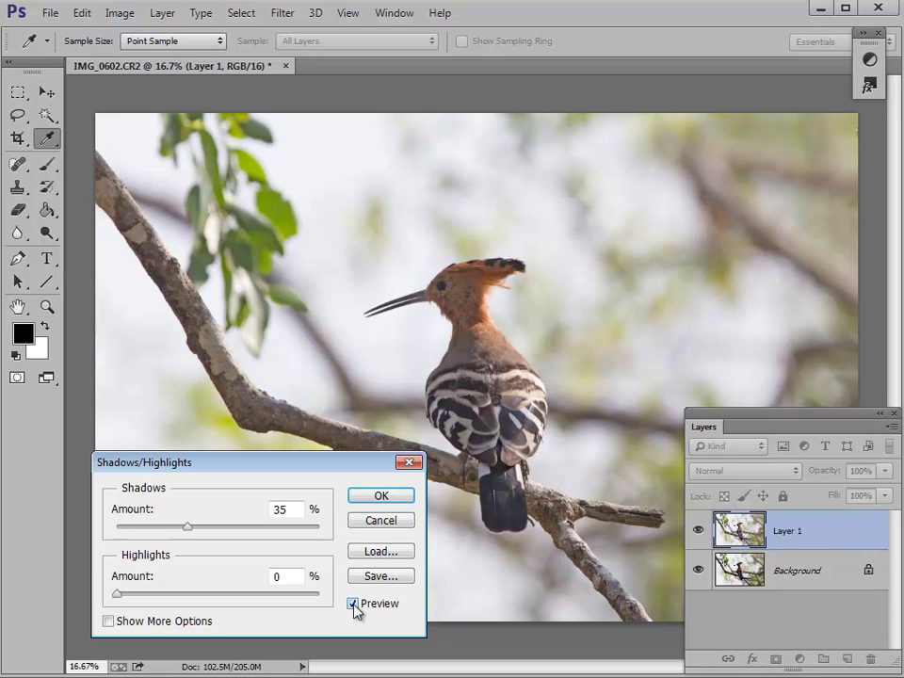
pyautogui.moveTo(194, 533)
pyautogui.mouseDown()
pyautogui.moveTo(270, 540)
pyautogui.moveTo(205, 543)
pyautogui.mouseUp()
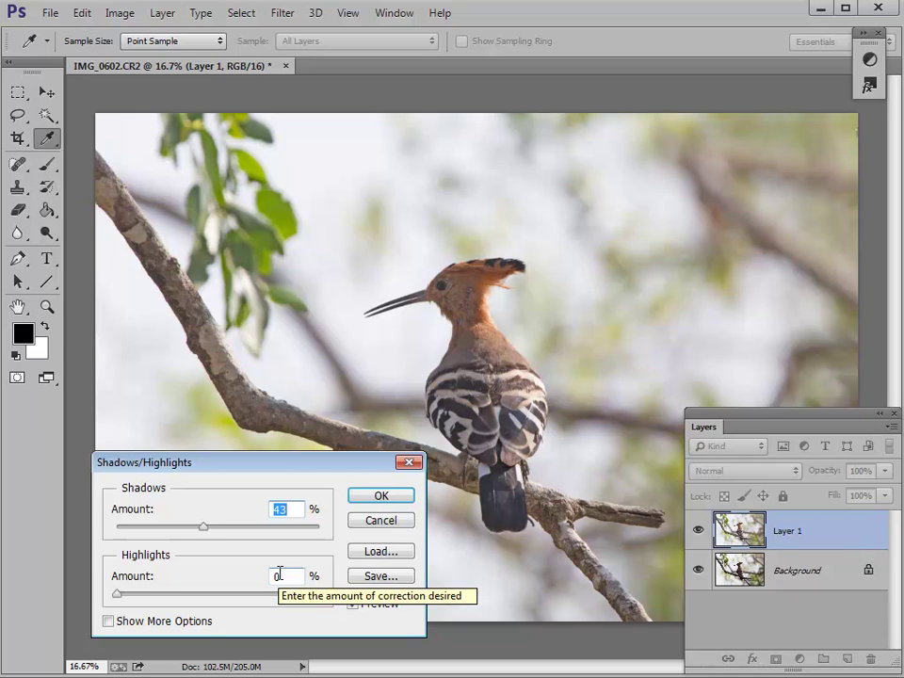
pyautogui.click(370, 496)
pyautogui.press('e')
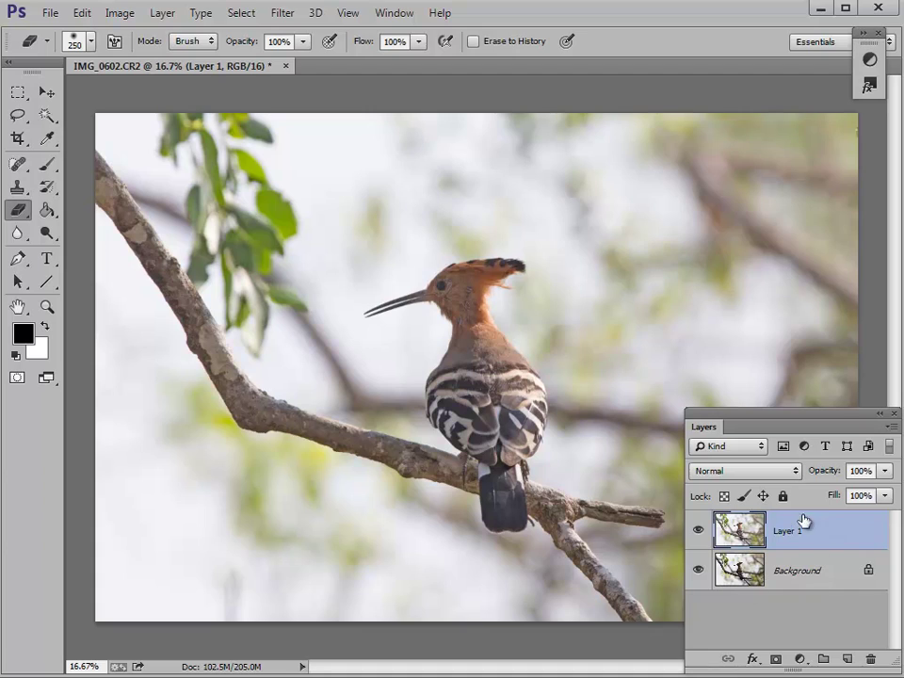
# Step: Compare the photo with and without the adjusted Layer 1 by toggling its visibility
pyautogui.click(698, 533)
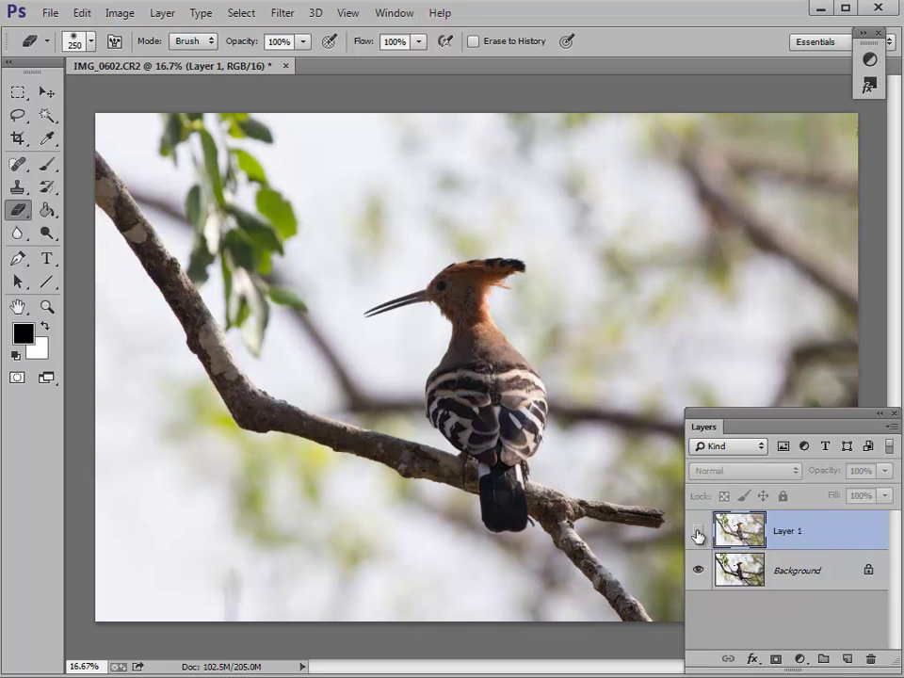
pyautogui.click(698, 534)
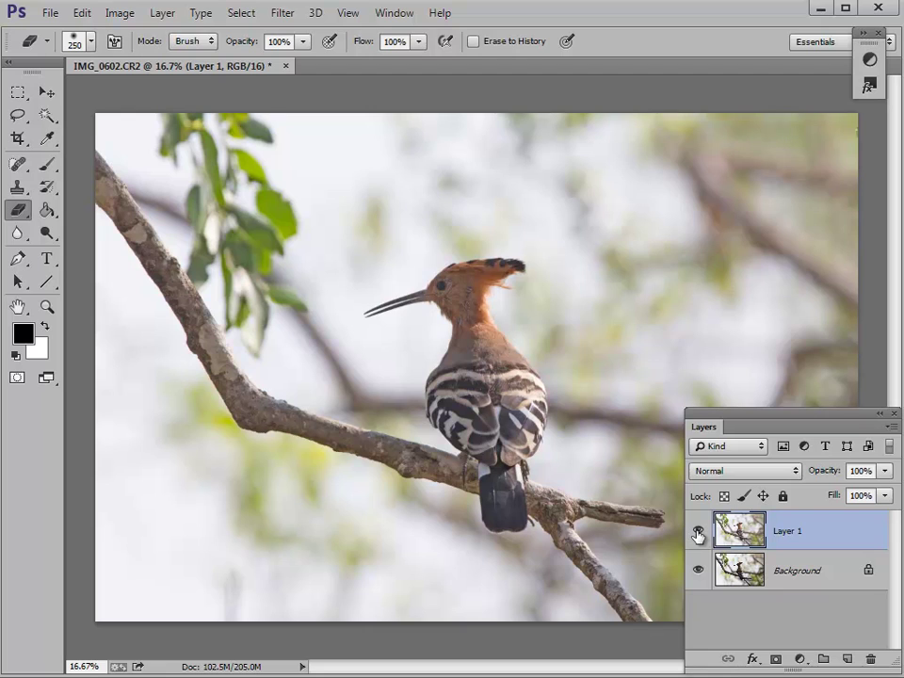
pyautogui.click(698, 534)
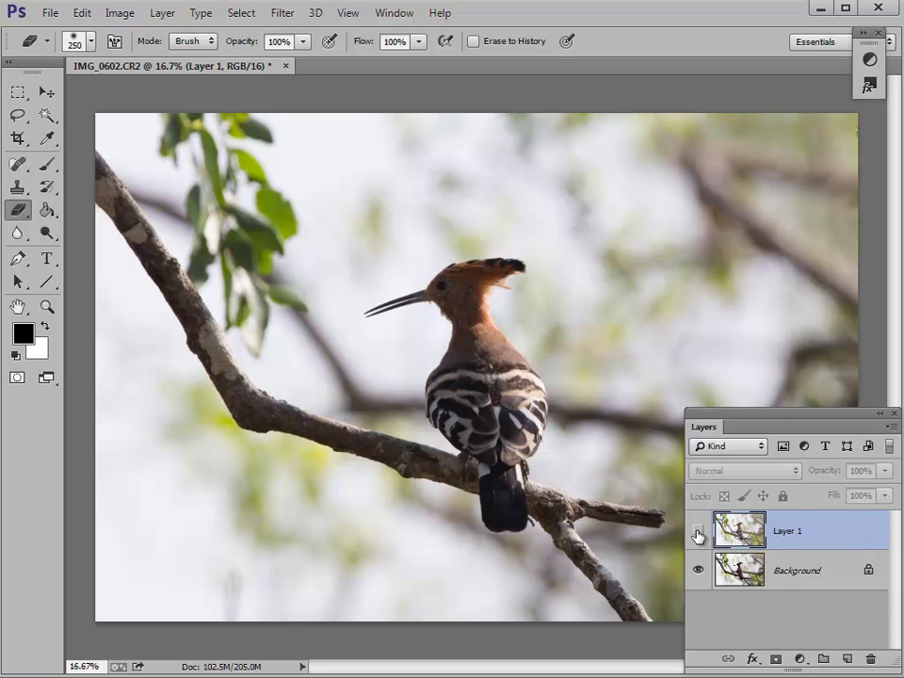
pyautogui.click(697, 533)
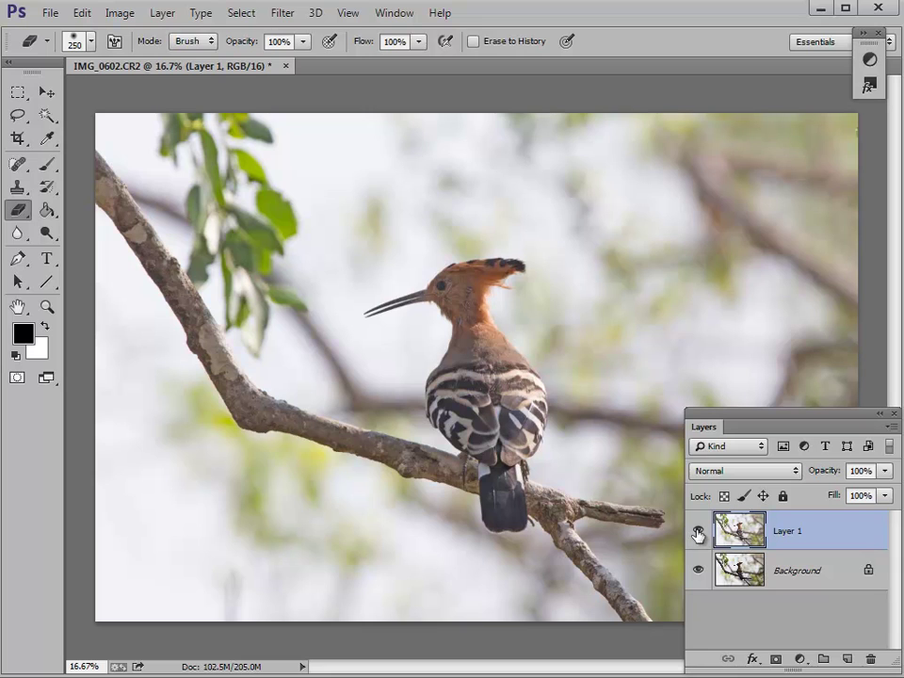
pyautogui.click(697, 534)
pyautogui.click(697, 534)
pyautogui.click(697, 534)
pyautogui.click(697, 534)
pyautogui.press('i')
pyautogui.hotkey('ctrl', 'k')
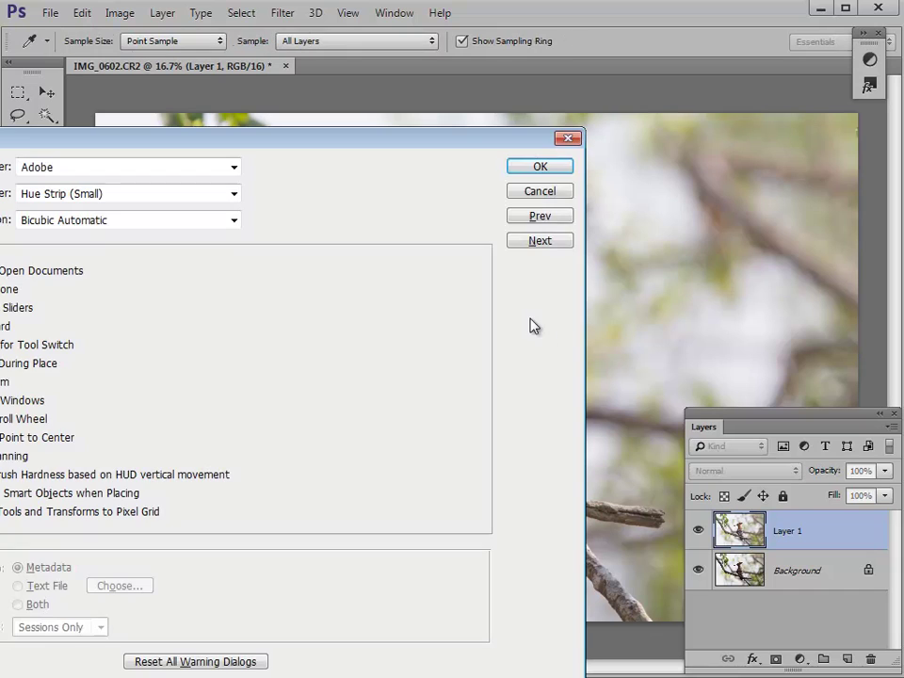
pyautogui.press('e')
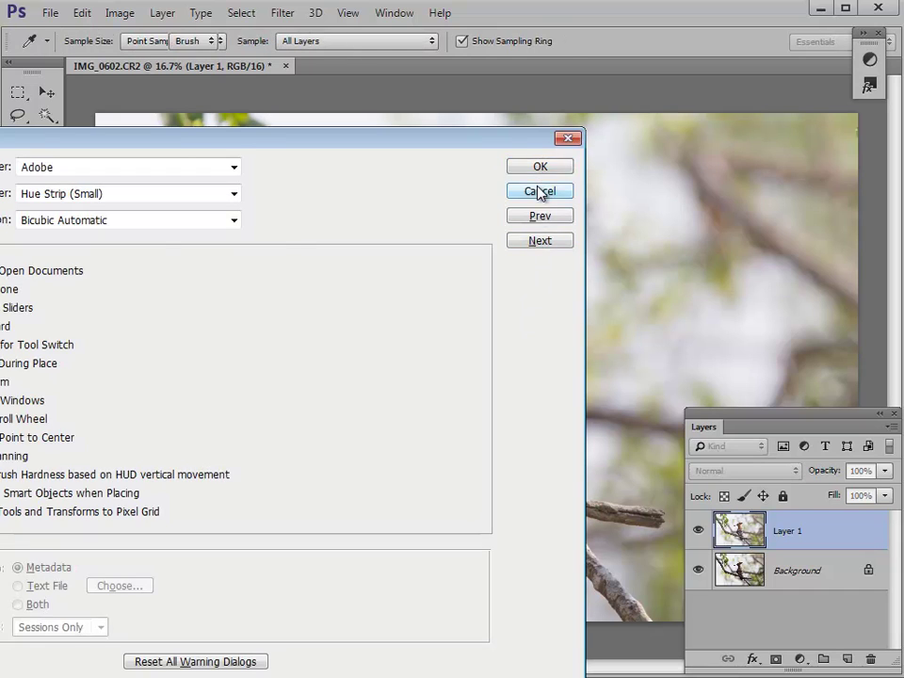
pyautogui.click(539, 190)
# Step: Apply Levels to Layer 1 with the RGB shadow input at 48 and the midtones at 2.13, checking the preview
pyautogui.press('i')
pyautogui.hotkey('ctrl', 'l')
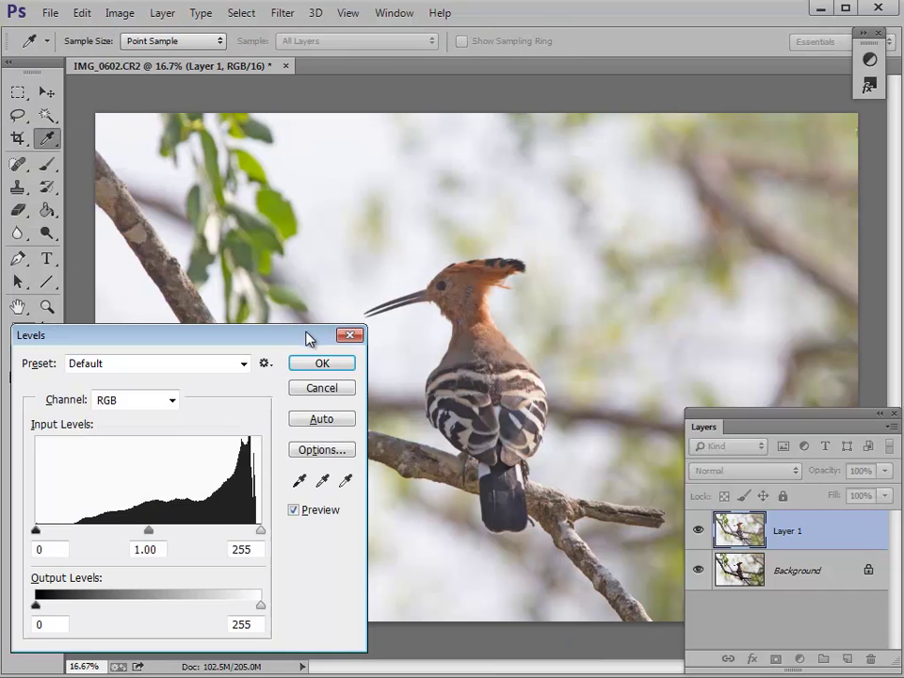
pyautogui.moveTo(309, 337); pyautogui.dragTo(318, 199)
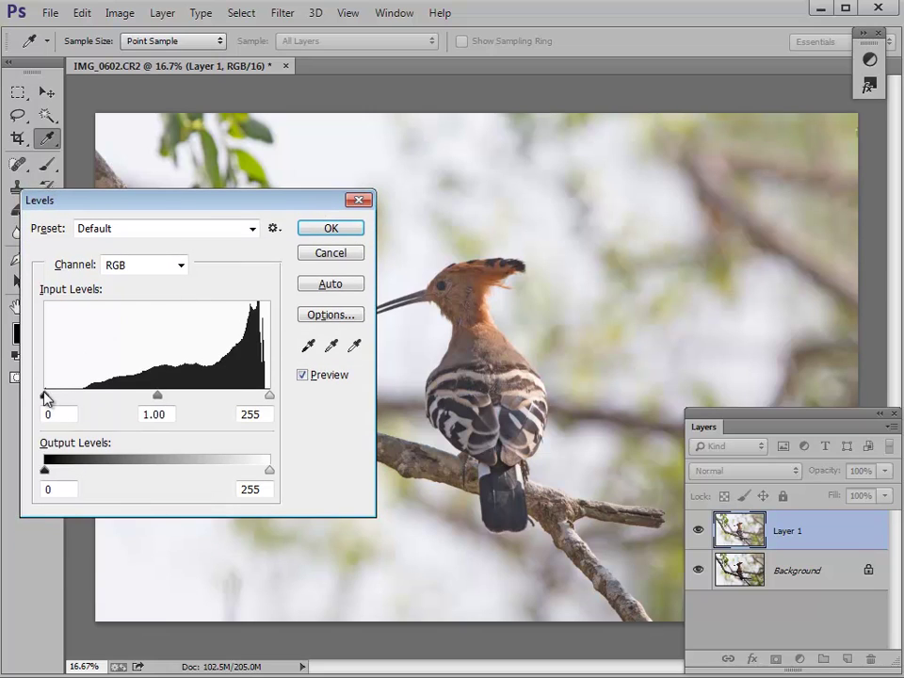
pyautogui.moveTo(44, 398); pyautogui.dragTo(67, 397)
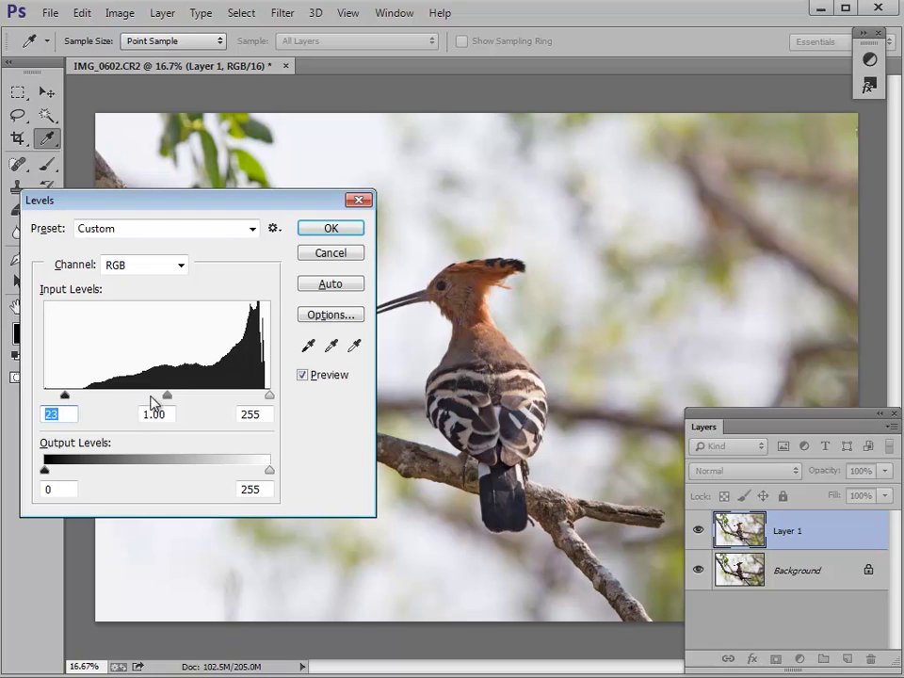
pyautogui.moveTo(166, 397); pyautogui.dragTo(157, 398)
pyautogui.moveTo(67, 401); pyautogui.dragTo(73, 399)
pyautogui.moveTo(160, 399); pyautogui.dragTo(153, 397)
pyautogui.click(302, 376)
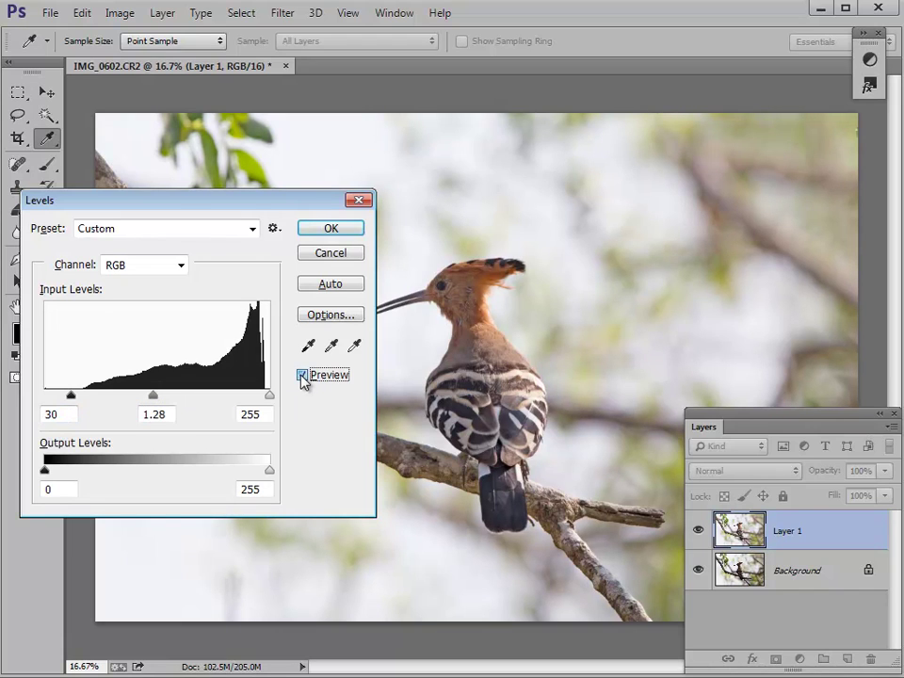
pyautogui.click(302, 375)
pyautogui.moveTo(153, 399); pyautogui.dragTo(85, 398)
pyautogui.moveTo(141, 401); pyautogui.dragTo(87, 397)
pyautogui.click(304, 376)
pyautogui.click(303, 376)
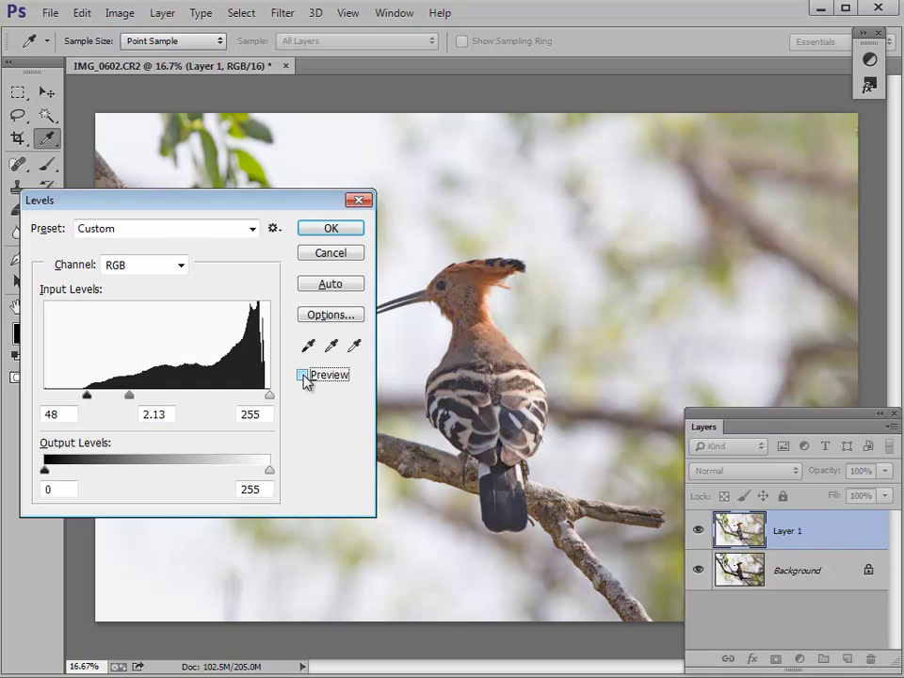
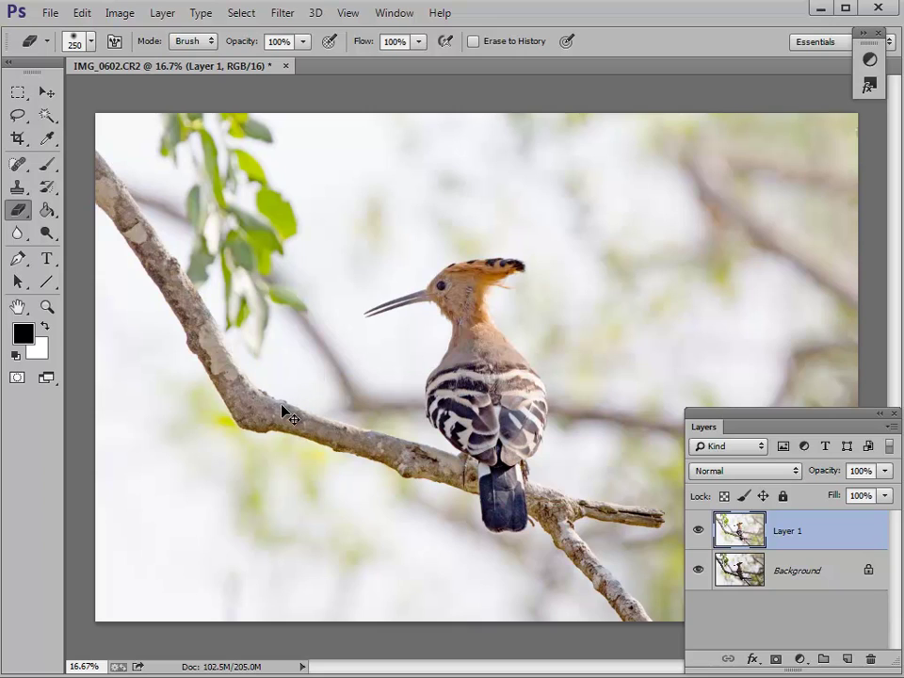
# Step: Raise Layer 1's master saturation to +14 with Hue/Saturation and compare the layer against the original photo
pyautogui.hotkey('ctrl', 'u')
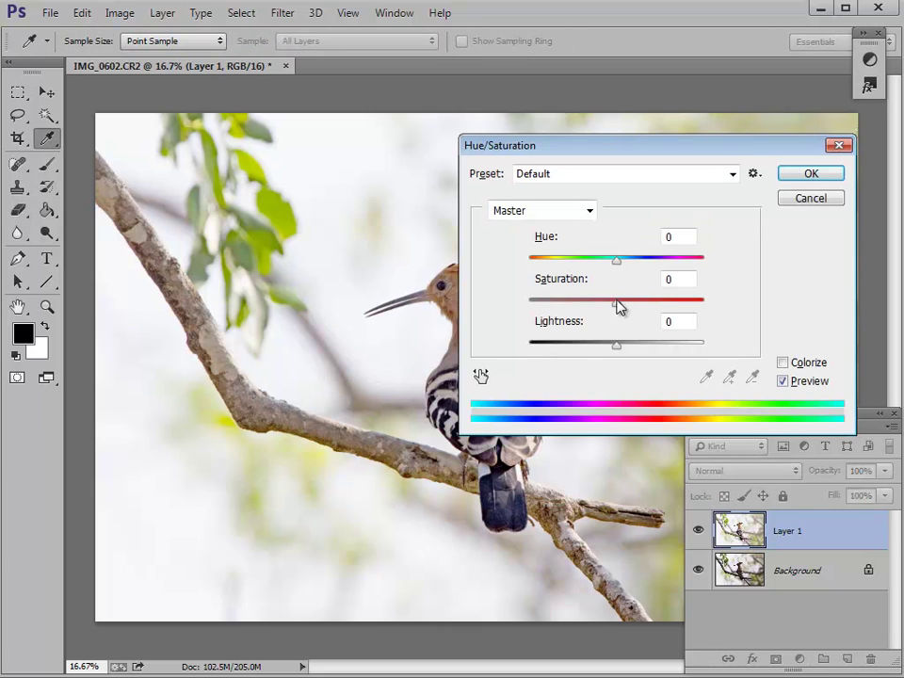
pyautogui.moveTo(656, 152); pyautogui.dragTo(681, 70)
pyautogui.moveTo(641, 219)
pyautogui.mouseDown()
pyautogui.moveTo(673, 223)
pyautogui.moveTo(655, 224)
pyautogui.mouseUp()
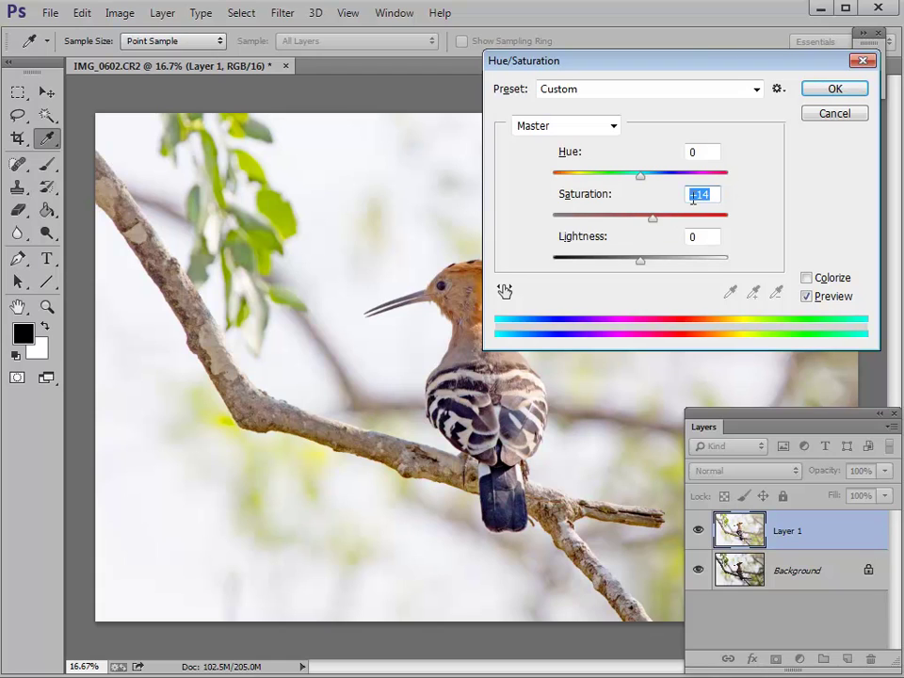
pyautogui.click(833, 92)
pyautogui.press('e')
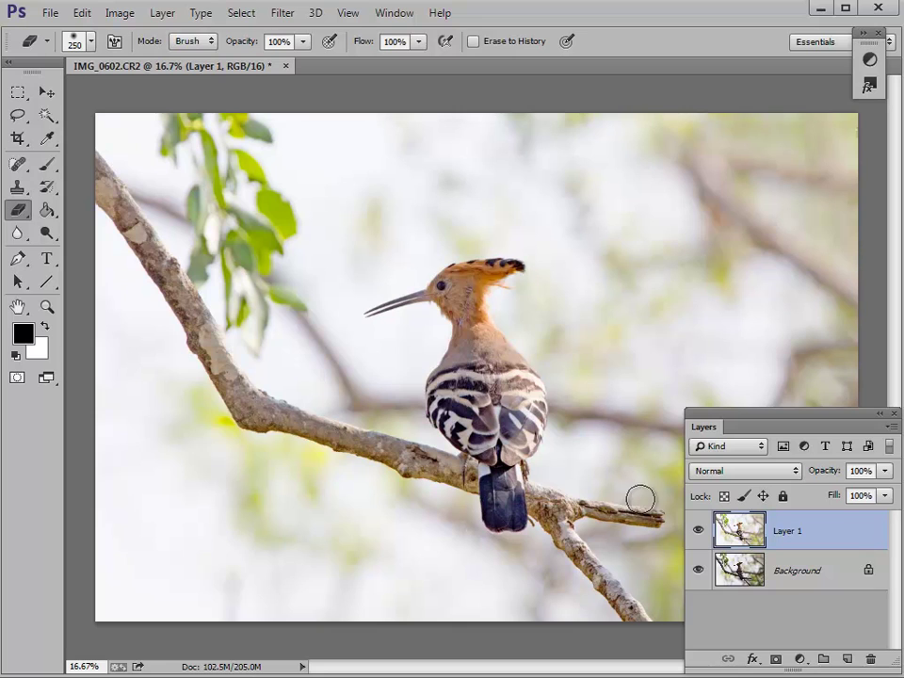
pyautogui.click(698, 532)
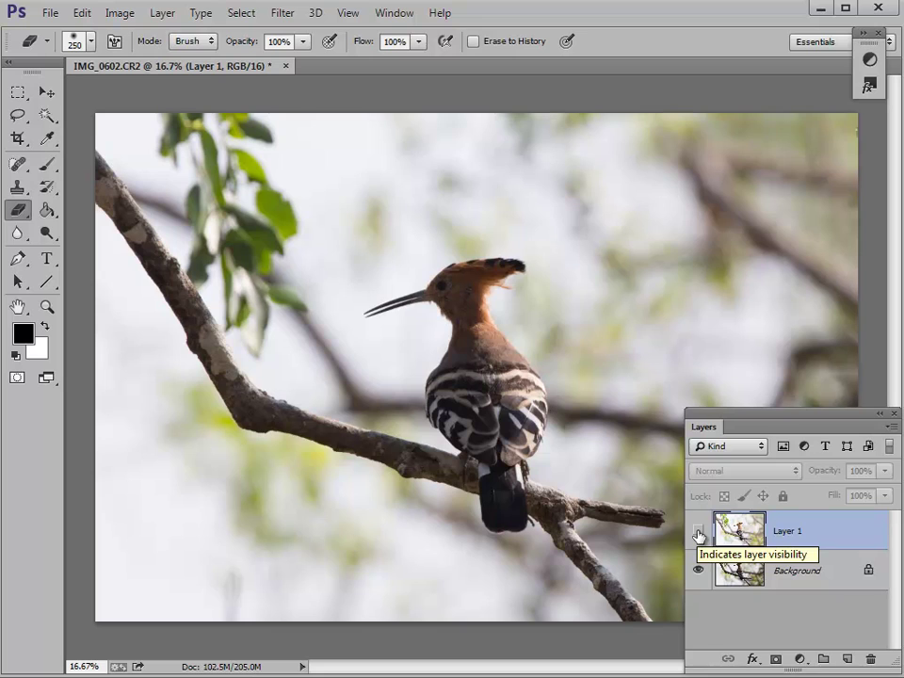
pyautogui.click(698, 533)
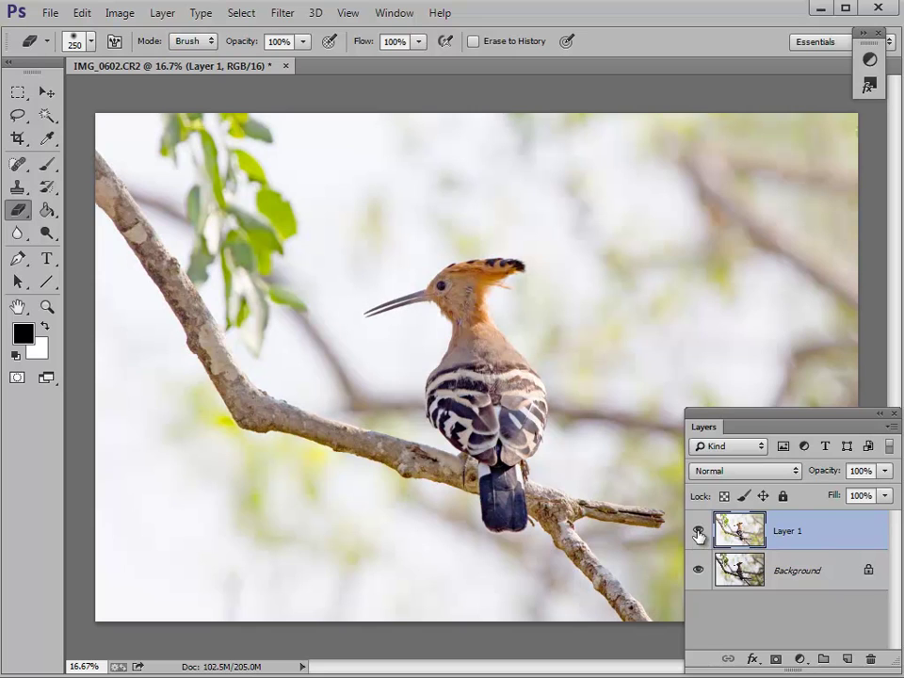
# Step: Set up the Eraser Tool with the Soft Round brush at 250 px and 0% hardness
pyautogui.click(20, 216)
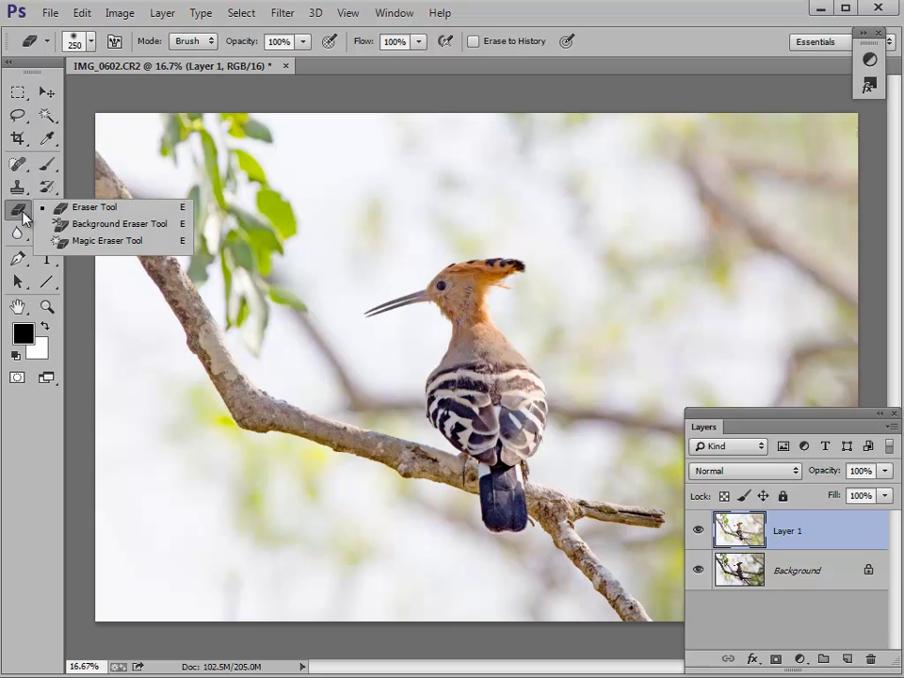
pyautogui.click(107, 218)
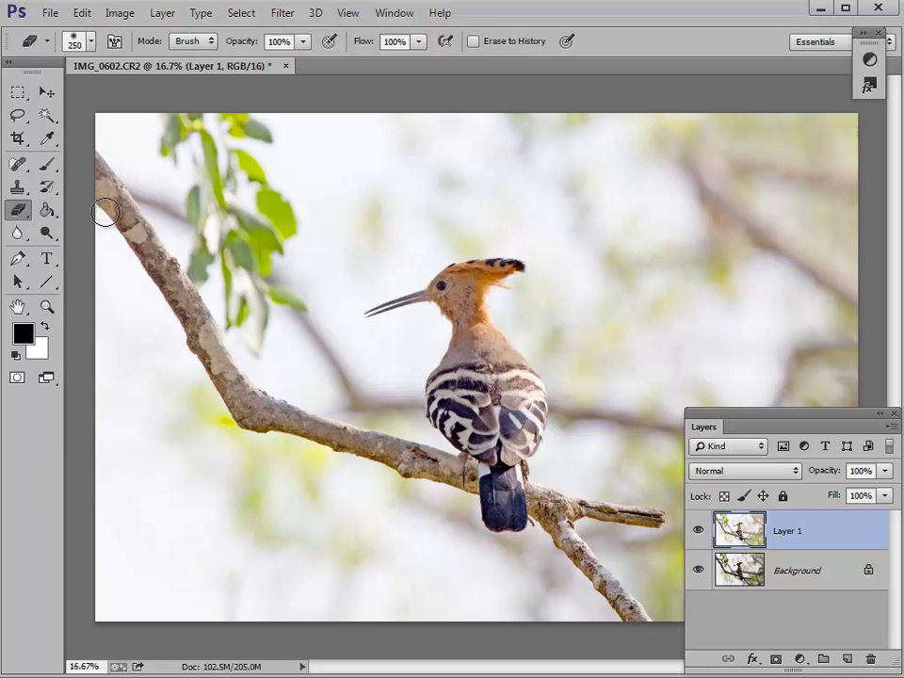
pyautogui.rightClick(199, 182)
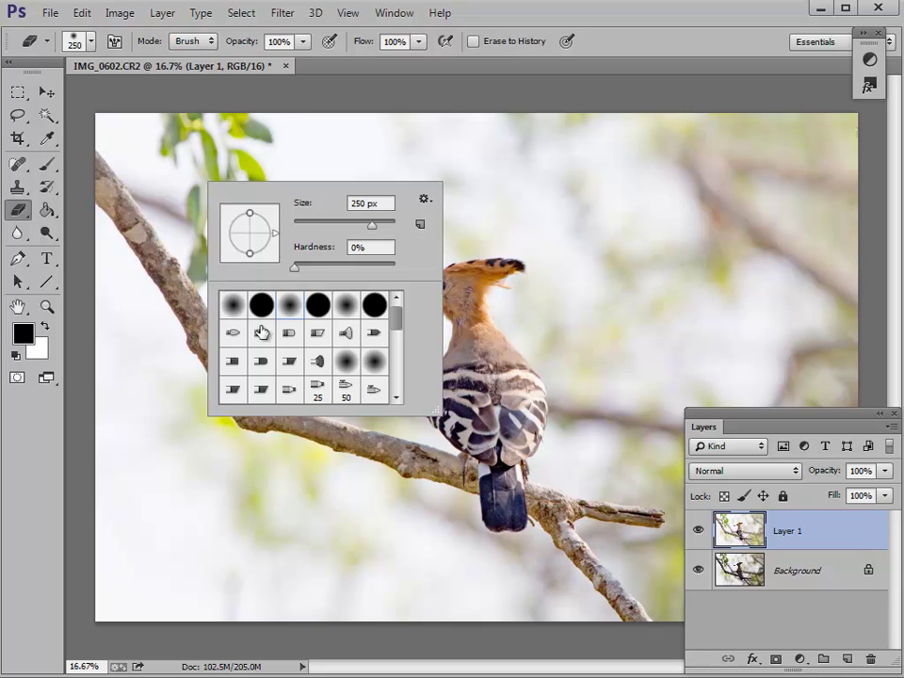
pyautogui.moveTo(395, 319)
pyautogui.mouseDown()
pyautogui.moveTo(394, 380)
pyautogui.moveTo(395, 316)
pyautogui.mouseUp()
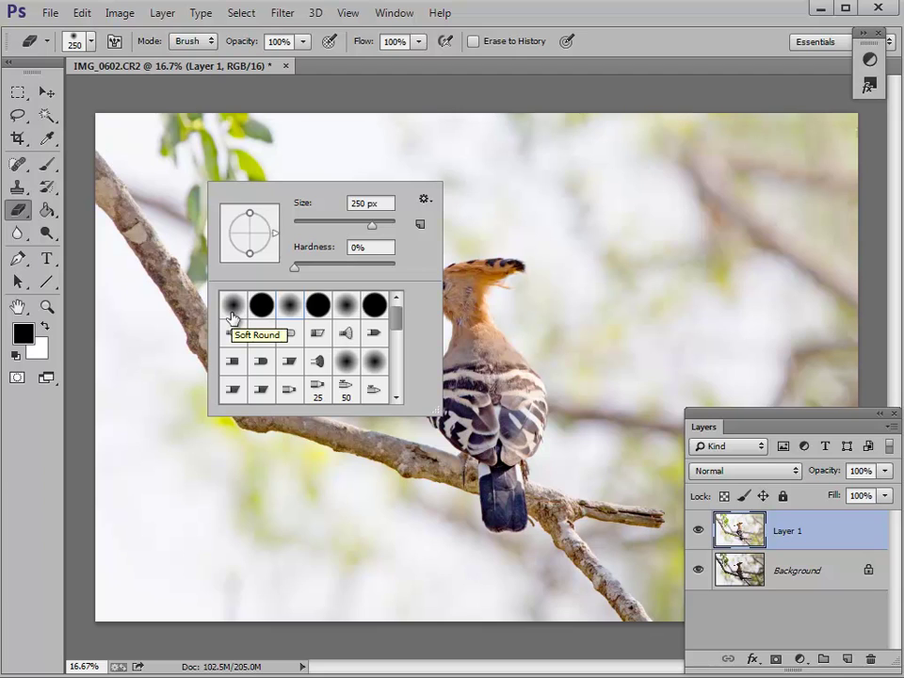
pyautogui.doubleClick(230, 309)
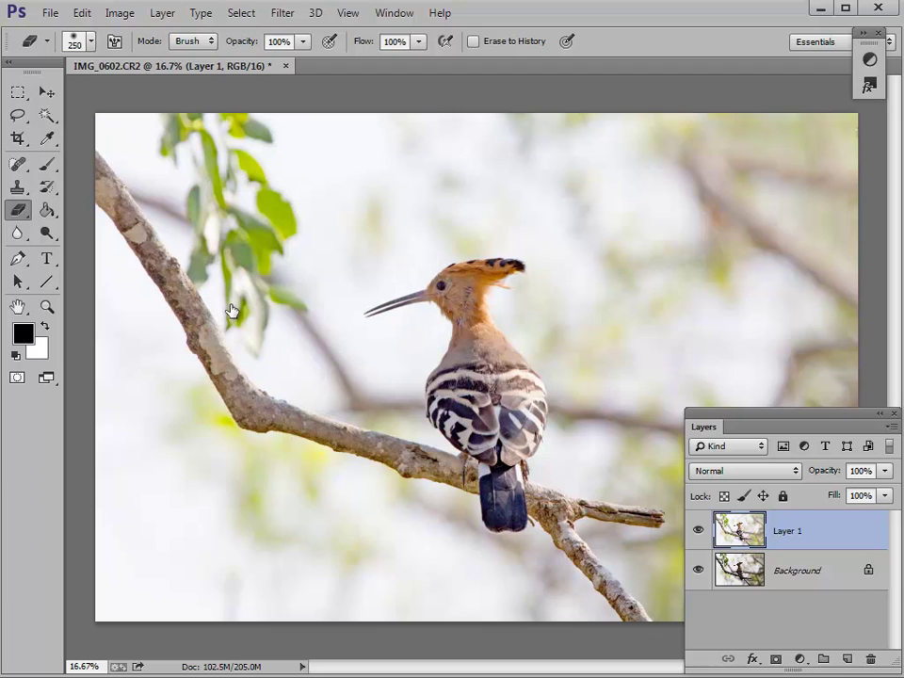
pyautogui.click(91, 41)
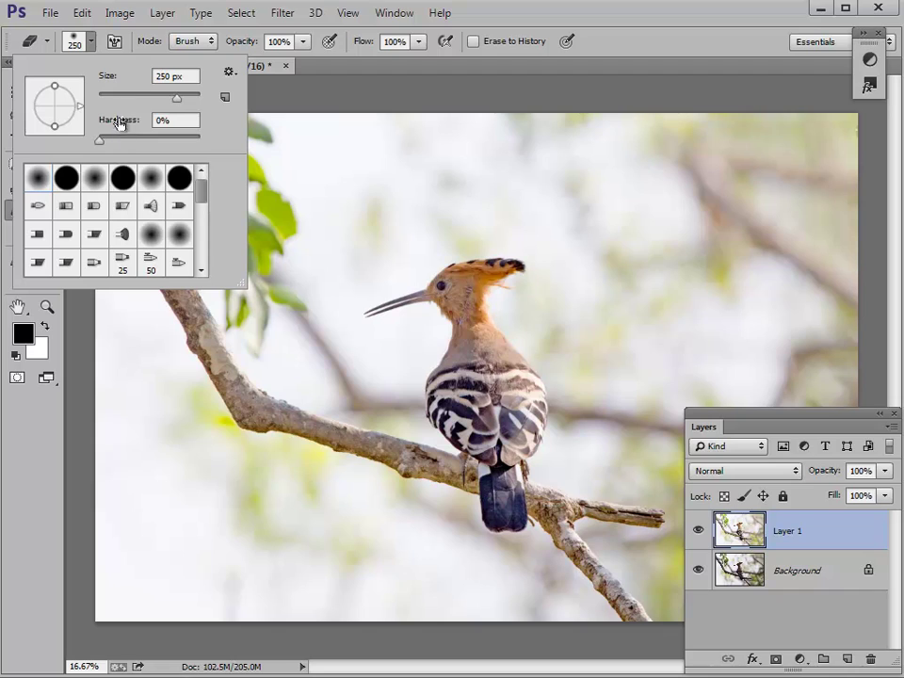
pyautogui.click(299, 170)
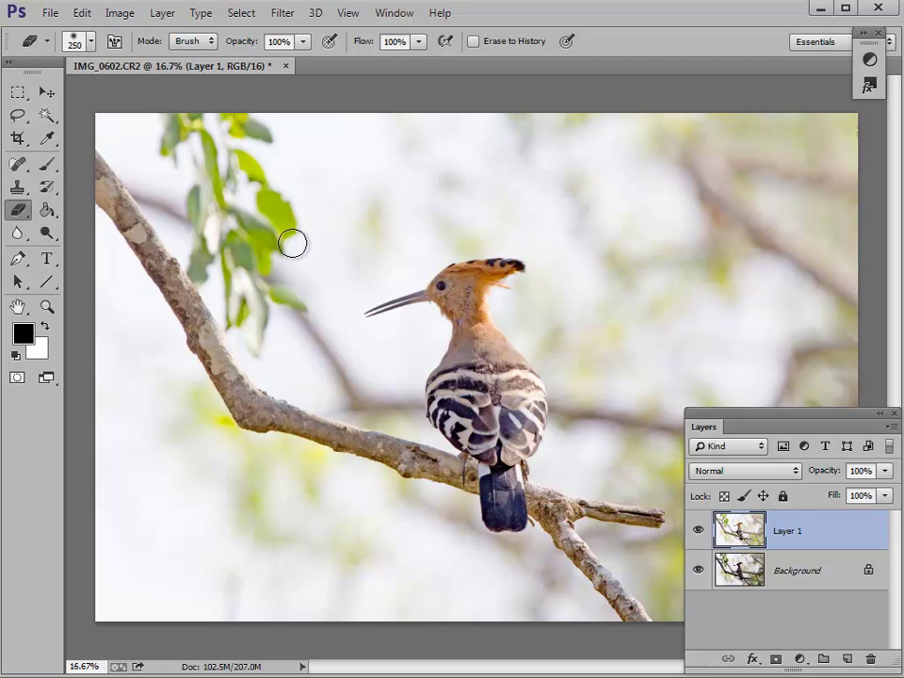
# Step: Enlarge the eraser brush to 700 px and erase the leaves and branch in Layer 1's upper-left area
pyautogui.press(']')
pyautogui.press(']')
pyautogui.press(']')
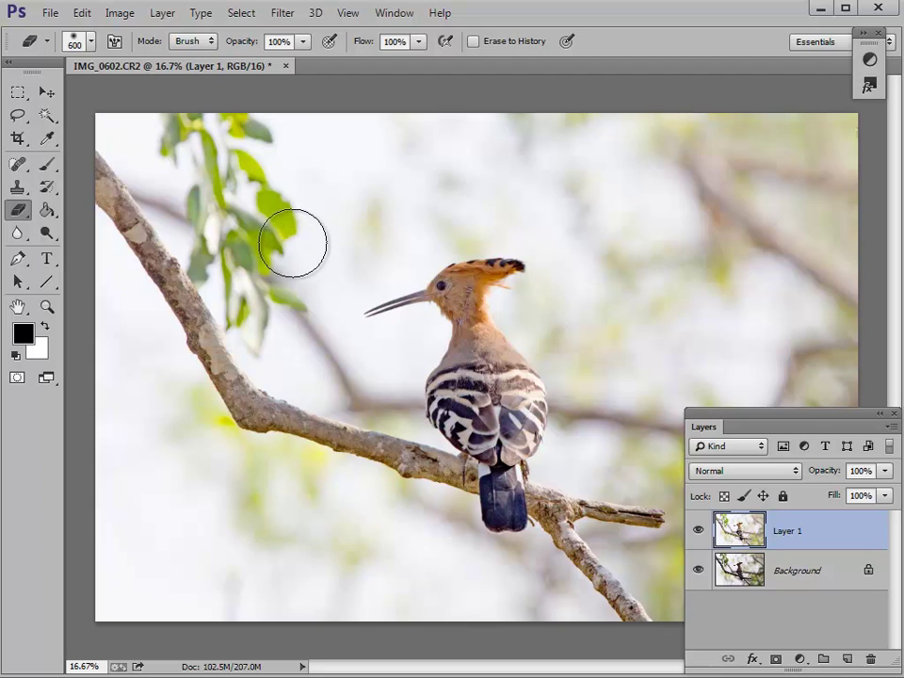
pyautogui.press(']')
pyautogui.press(']')
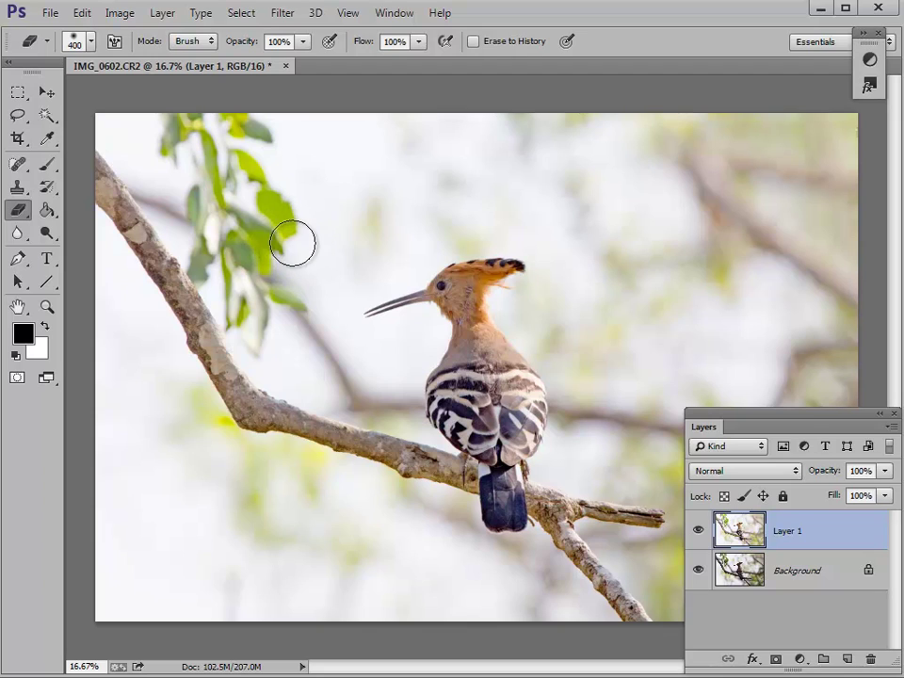
pyautogui.press('[')
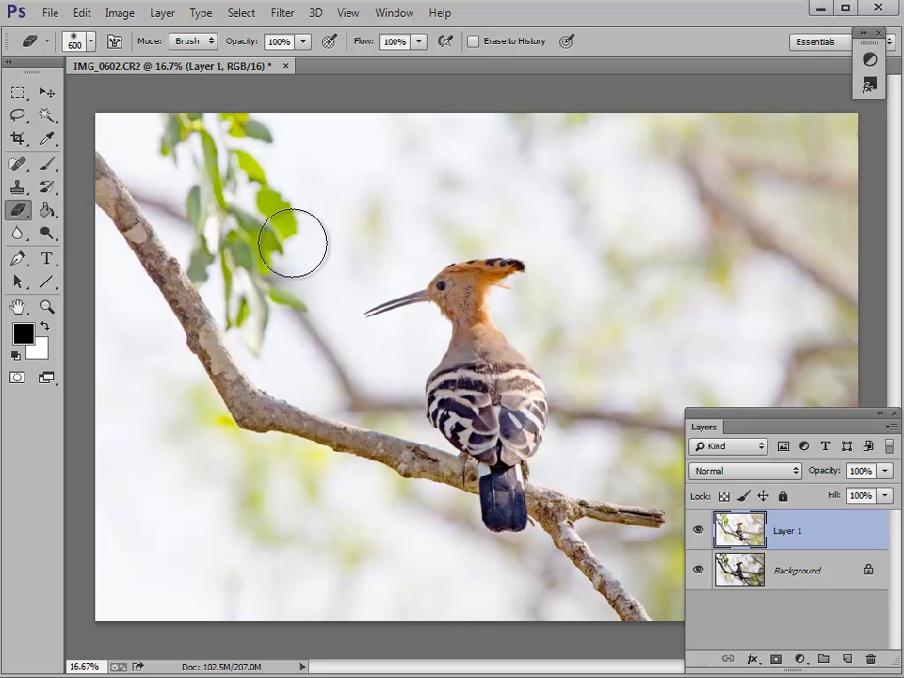
pyautogui.press('[')
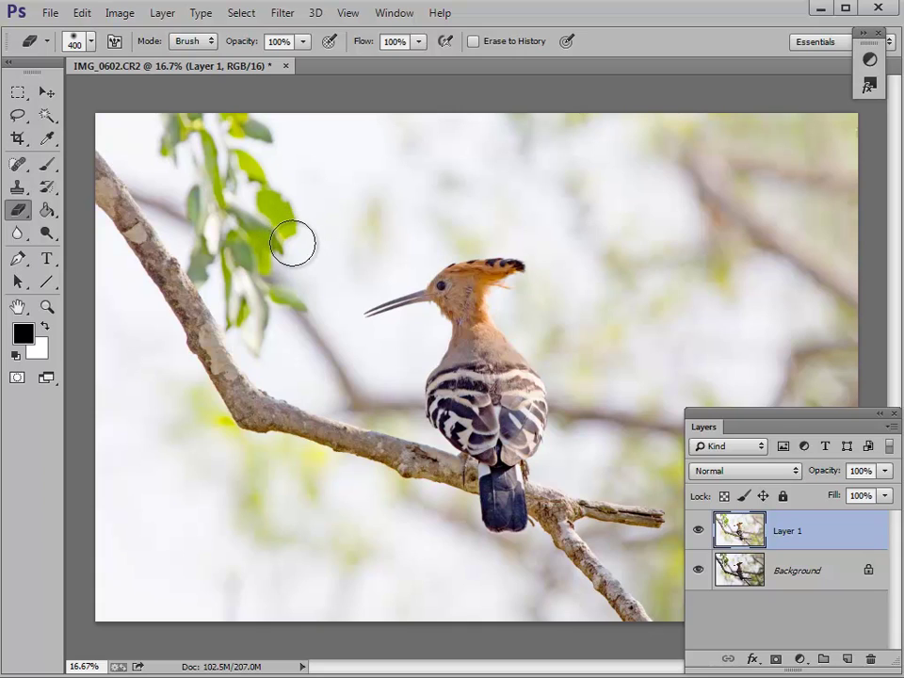
pyautogui.press(']')
pyautogui.press(']')
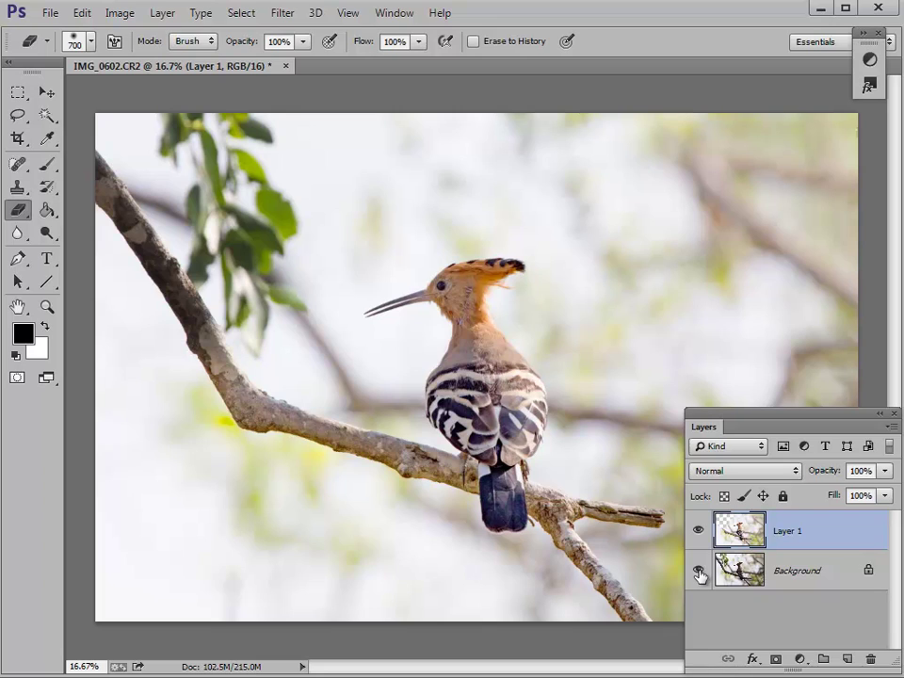
# Step: Hide the Background layer and erase the scenery surrounding the bird on Layer 1 with the 700 px eraser
pyautogui.click(699, 571)
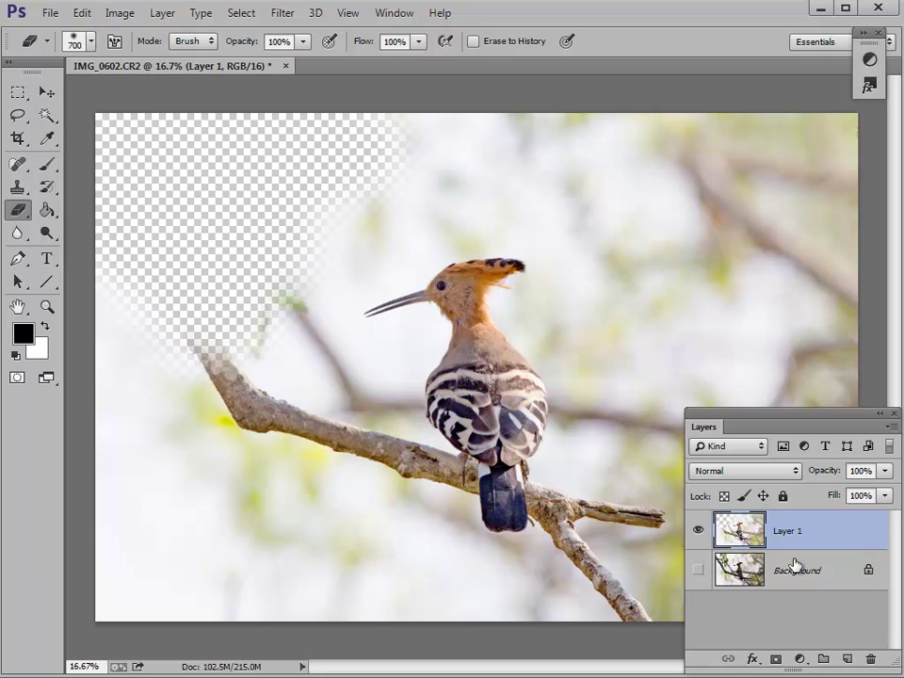
pyautogui.click(698, 572)
pyautogui.click(697, 571)
pyautogui.moveTo(133, 348)
pyautogui.mouseDown()
pyautogui.moveTo(178, 416)
pyautogui.moveTo(109, 335)
pyautogui.moveTo(220, 374)
pyautogui.moveTo(335, 480)
pyautogui.moveTo(351, 481)
pyautogui.moveTo(210, 532)
pyautogui.moveTo(215, 548)
pyautogui.moveTo(127, 513)
pyautogui.moveTo(136, 595)
pyautogui.moveTo(407, 612)
pyautogui.moveTo(365, 538)
pyautogui.moveTo(236, 505)
pyautogui.moveTo(222, 512)
pyautogui.moveTo(239, 368)
pyautogui.moveTo(265, 296)
pyautogui.moveTo(266, 353)
pyautogui.moveTo(332, 375)
pyautogui.moveTo(362, 464)
pyautogui.moveTo(332, 442)
pyautogui.moveTo(290, 277)
pyautogui.moveTo(327, 208)
pyautogui.moveTo(465, 159)
pyautogui.moveTo(596, 145)
pyautogui.moveTo(378, 127)
pyautogui.moveTo(317, 136)
pyautogui.moveTo(814, 131)
pyautogui.moveTo(773, 145)
pyautogui.moveTo(800, 383)
pyautogui.mouseUp()
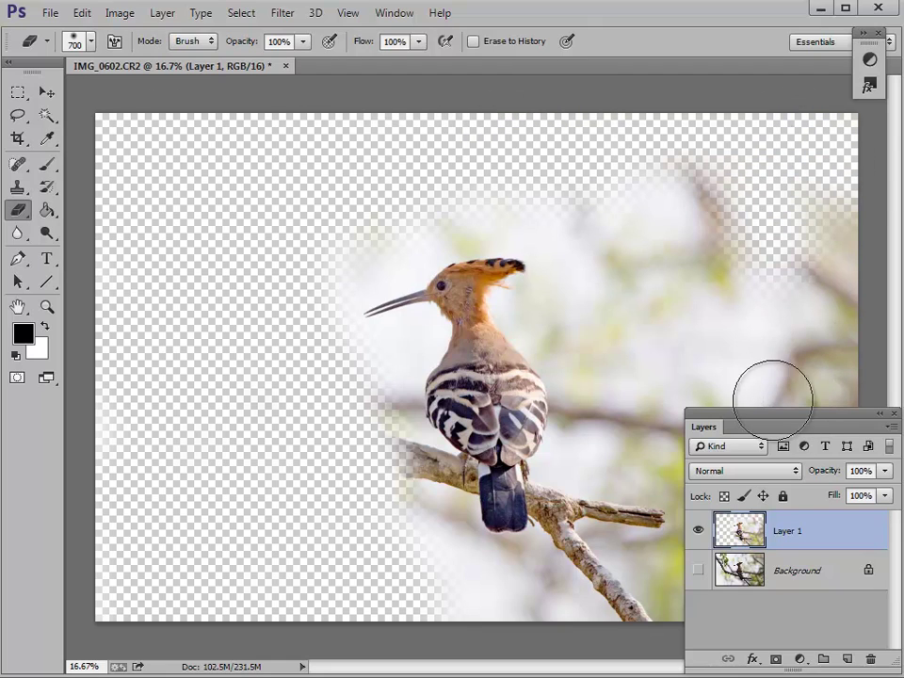
pyautogui.moveTo(777, 420); pyautogui.dragTo(0, 379)
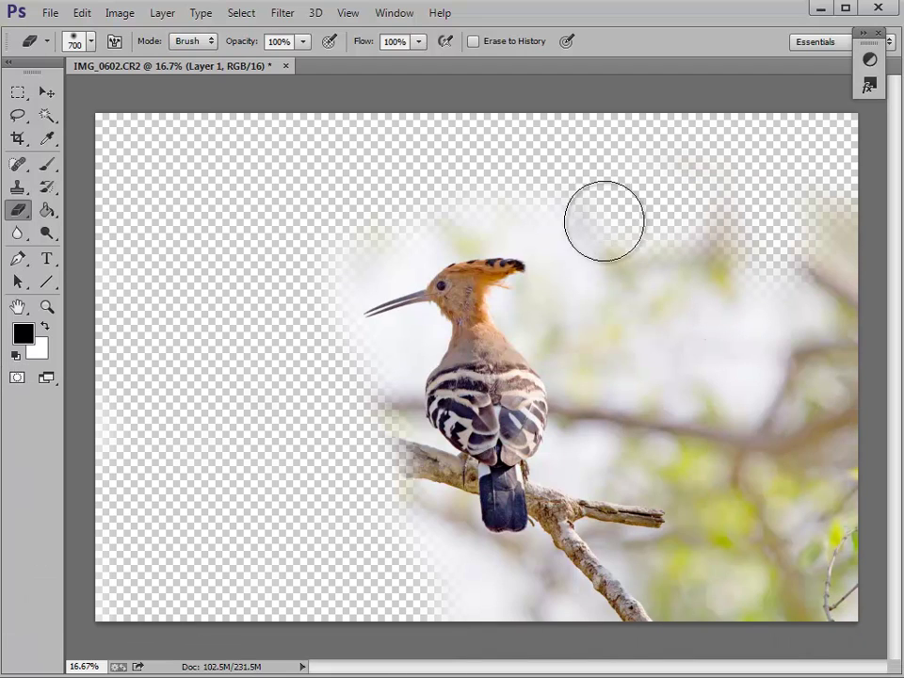
pyautogui.moveTo(582, 307)
pyautogui.mouseDown()
pyautogui.moveTo(599, 332)
pyautogui.moveTo(615, 426)
pyautogui.moveTo(630, 449)
pyautogui.moveTo(630, 494)
pyautogui.moveTo(601, 596)
pyautogui.moveTo(661, 600)
pyautogui.moveTo(709, 545)
pyautogui.moveTo(687, 440)
pyautogui.moveTo(677, 269)
pyautogui.moveTo(746, 220)
pyautogui.moveTo(821, 266)
pyautogui.moveTo(817, 395)
pyautogui.moveTo(848, 580)
pyautogui.moveTo(789, 619)
pyautogui.moveTo(768, 487)
pyautogui.moveTo(778, 348)
pyautogui.moveTo(741, 261)
pyautogui.moveTo(686, 509)
pyautogui.moveTo(687, 576)
pyautogui.moveTo(826, 510)
pyautogui.moveTo(831, 345)
pyautogui.moveTo(849, 340)
pyautogui.moveTo(856, 570)
pyautogui.moveTo(888, 156)
pyautogui.moveTo(844, 332)
pyautogui.moveTo(774, 462)
pyautogui.moveTo(769, 420)
pyautogui.moveTo(709, 443)
pyautogui.moveTo(625, 566)
pyautogui.moveTo(532, 600)
pyautogui.moveTo(471, 592)
pyautogui.moveTo(430, 557)
pyautogui.moveTo(356, 381)
pyautogui.moveTo(386, 456)
pyautogui.moveTo(418, 488)
pyautogui.mouseUp()
# Step: Reduce the eraser to 250 px and erase Layer 1's remaining surroundings close to the bird's body and tail
pyautogui.press('[')
pyautogui.press('[')
pyautogui.press('[')
pyautogui.press('[')
pyautogui.press('[')
pyautogui.hotkey('ctrl', '+')
pyautogui.moveTo(639, 488)
pyautogui.mouseDown()
pyautogui.moveTo(612, 338)
pyautogui.moveTo(650, 427)
pyautogui.moveTo(648, 363)
pyautogui.moveTo(630, 317)
pyautogui.moveTo(580, 416)
pyautogui.moveTo(584, 506)
pyautogui.moveTo(623, 577)
pyautogui.moveTo(628, 484)
pyautogui.moveTo(662, 334)
pyautogui.moveTo(652, 323)
pyautogui.moveTo(574, 427)
pyautogui.moveTo(587, 509)
pyautogui.mouseUp()
pyautogui.moveTo(533, 589)
pyautogui.mouseDown()
pyautogui.moveTo(571, 558)
pyautogui.moveTo(592, 522)
pyautogui.moveTo(536, 558)
pyautogui.moveTo(434, 558)
pyautogui.moveTo(412, 522)
pyautogui.moveTo(421, 474)
pyautogui.moveTo(409, 409)
pyautogui.moveTo(313, 362)
pyautogui.moveTo(287, 316)
pyautogui.moveTo(301, 222)
pyautogui.moveTo(306, 352)
pyautogui.mouseUp()
pyautogui.moveTo(723, 323)
pyautogui.mouseDown()
pyautogui.moveTo(617, 337)
pyautogui.moveTo(611, 309)
pyautogui.moveTo(620, 266)
pyautogui.moveTo(658, 326)
pyautogui.moveTo(684, 429)
pyautogui.mouseUp()
pyautogui.scroll(4, 652, 238)
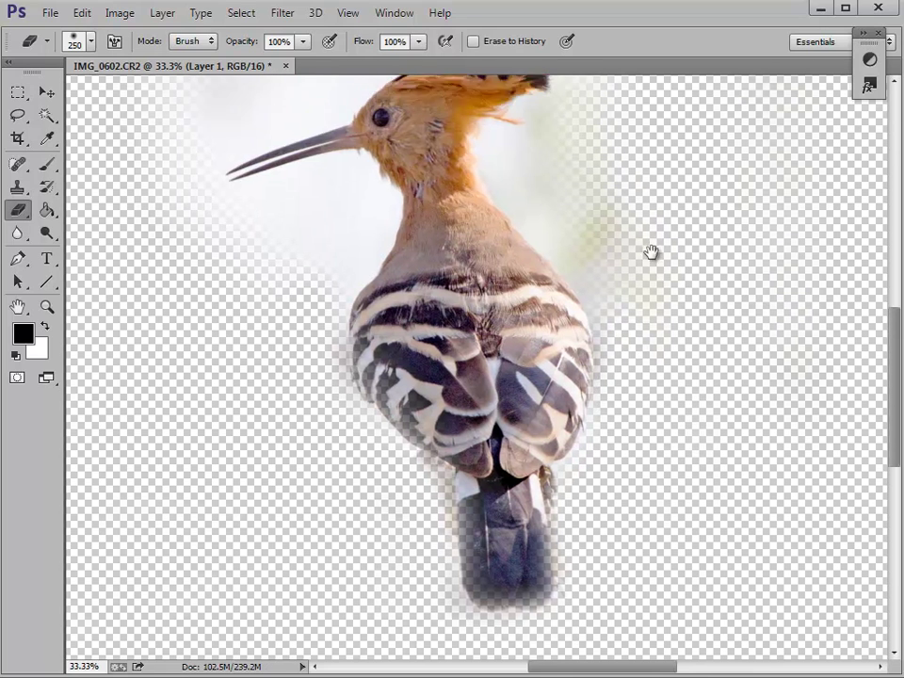
pyautogui.scroll(-1, 574, 276)
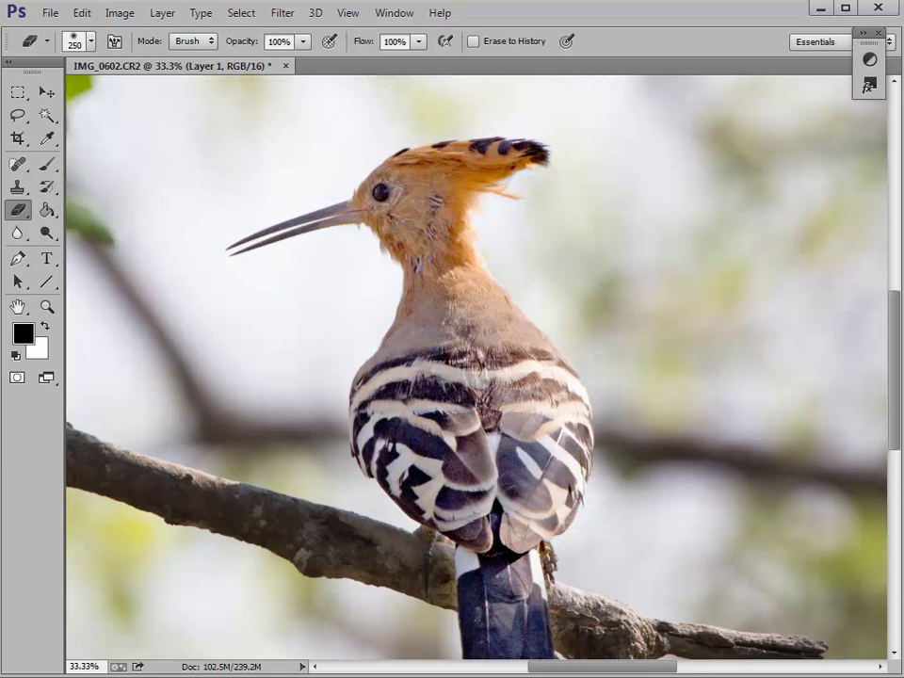
# Step: Bring back the Layers panel, undo the stray eraser stroke and compare the bird with and without Layer 1
pyautogui.press('F7')
pyautogui.moveTo(659, 238); pyautogui.dragTo(757, 19)
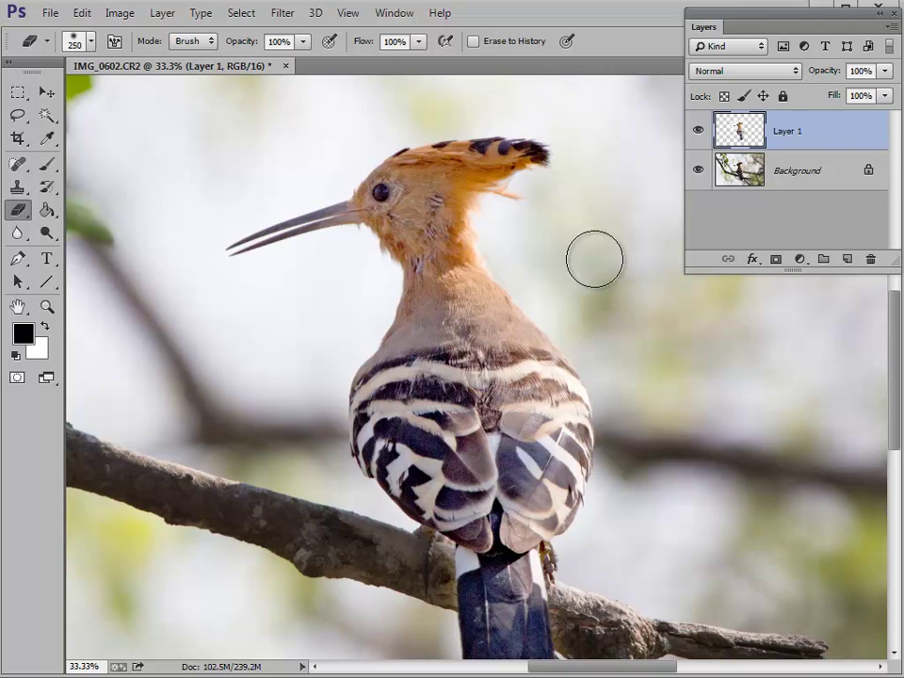
pyautogui.moveTo(513, 415); pyautogui.dragTo(587, 431)
pyautogui.hotkey('ctrl', 'z')
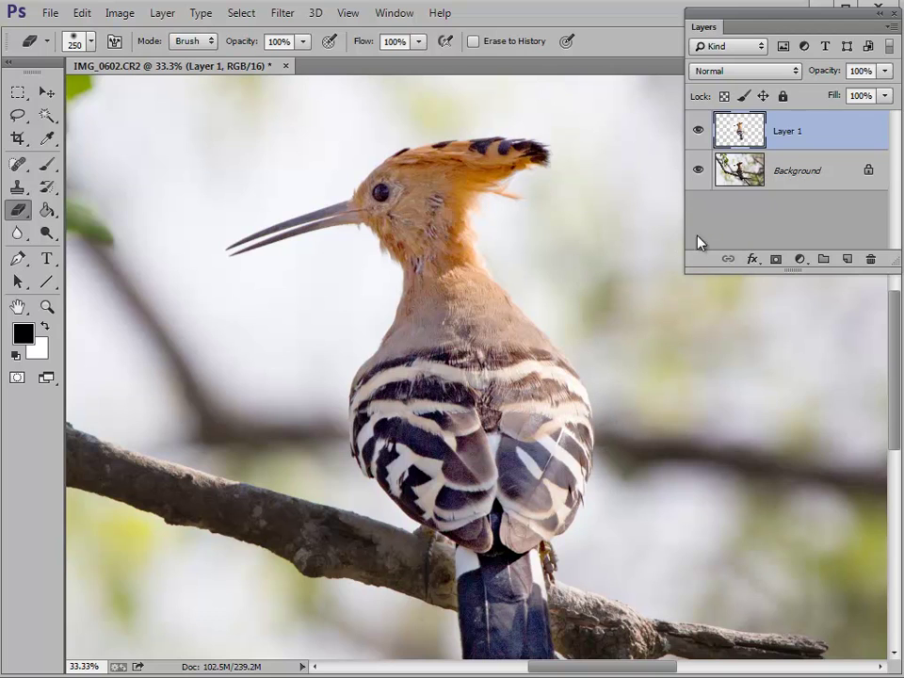
pyautogui.click(698, 133)
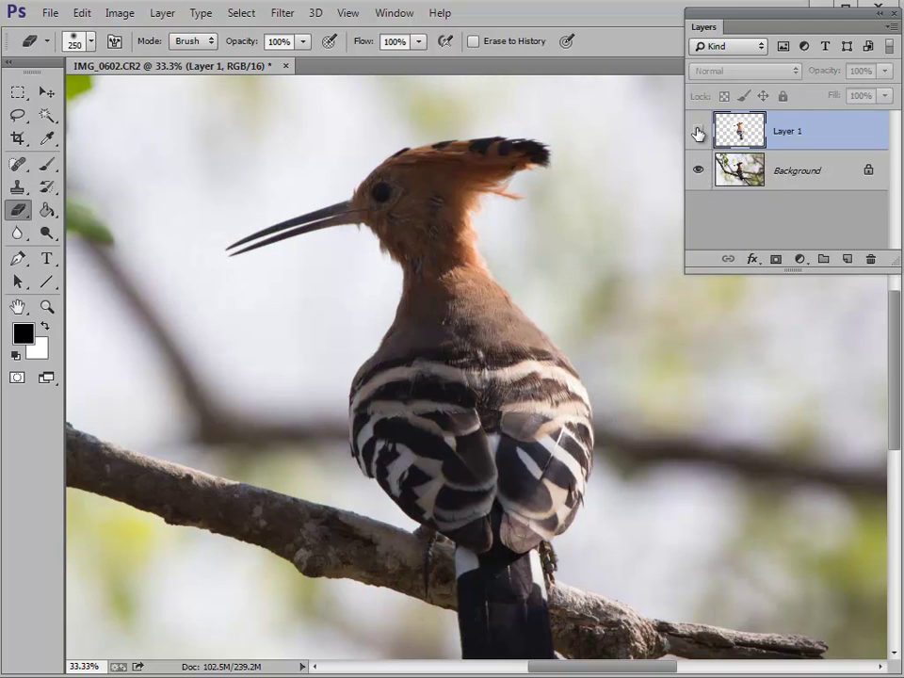
pyautogui.click(698, 133)
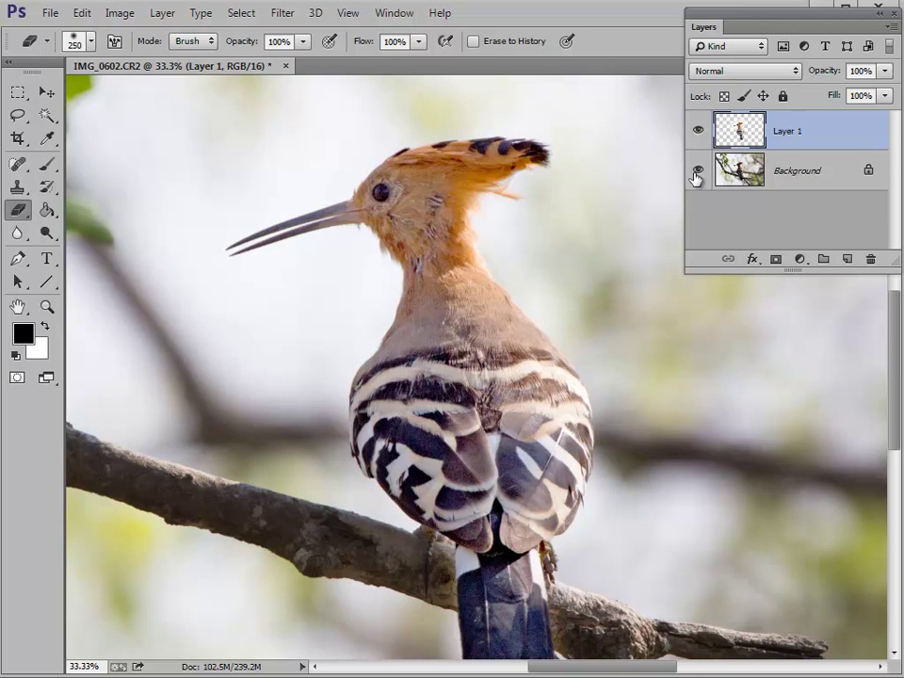
# Step: Hide the Background layer and erase the leftover fringe around the bird's head, beak and neck on Layer 1
pyautogui.click(698, 172)
pyautogui.moveTo(625, 202); pyautogui.dragTo(602, 401)
pyautogui.moveTo(597, 328)
pyautogui.mouseDown()
pyautogui.moveTo(577, 294)
pyautogui.moveTo(461, 258)
pyautogui.moveTo(357, 266)
pyautogui.moveTo(254, 305)
pyautogui.moveTo(543, 258)
pyautogui.moveTo(556, 236)
pyautogui.moveTo(424, 211)
pyautogui.moveTo(468, 214)
pyautogui.moveTo(602, 269)
pyautogui.moveTo(644, 223)
pyautogui.moveTo(441, 207)
pyautogui.moveTo(276, 269)
pyautogui.moveTo(157, 353)
pyautogui.moveTo(360, 290)
pyautogui.moveTo(285, 360)
pyautogui.moveTo(179, 393)
pyautogui.moveTo(142, 420)
pyautogui.moveTo(145, 365)
pyautogui.moveTo(220, 238)
pyautogui.moveTo(132, 335)
pyautogui.moveTo(142, 530)
pyautogui.moveTo(166, 502)
pyautogui.moveTo(170, 469)
pyautogui.moveTo(203, 482)
pyautogui.moveTo(316, 446)
pyautogui.moveTo(330, 483)
pyautogui.moveTo(322, 507)
pyautogui.moveTo(292, 530)
pyautogui.moveTo(277, 466)
pyautogui.mouseUp()
pyautogui.moveTo(584, 347)
pyautogui.mouseDown()
pyautogui.moveTo(539, 396)
pyautogui.moveTo(505, 410)
pyautogui.moveTo(497, 439)
pyautogui.moveTo(574, 505)
pyautogui.moveTo(592, 544)
pyautogui.moveTo(602, 615)
pyautogui.moveTo(593, 554)
pyautogui.moveTo(541, 488)
pyautogui.moveTo(518, 417)
pyautogui.moveTo(547, 384)
pyautogui.moveTo(556, 324)
pyautogui.moveTo(550, 302)
pyautogui.moveTo(524, 286)
pyautogui.moveTo(497, 284)
pyautogui.moveTo(341, 299)
pyautogui.mouseUp()
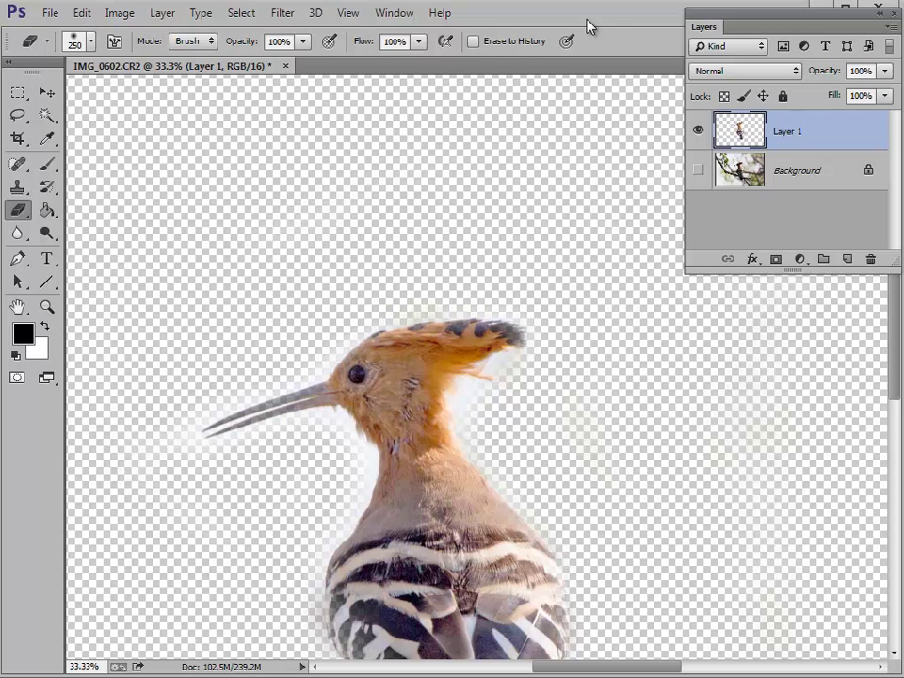
# Step: Show the Background layer again and check the erased edges down to the tail by toggling its visibility
pyautogui.click(698, 170)
pyautogui.moveTo(665, 525); pyautogui.dragTo(656, 351)
pyautogui.moveTo(672, 448); pyautogui.dragTo(732, 418)
pyautogui.moveTo(726, 466); pyautogui.dragTo(729, 448)
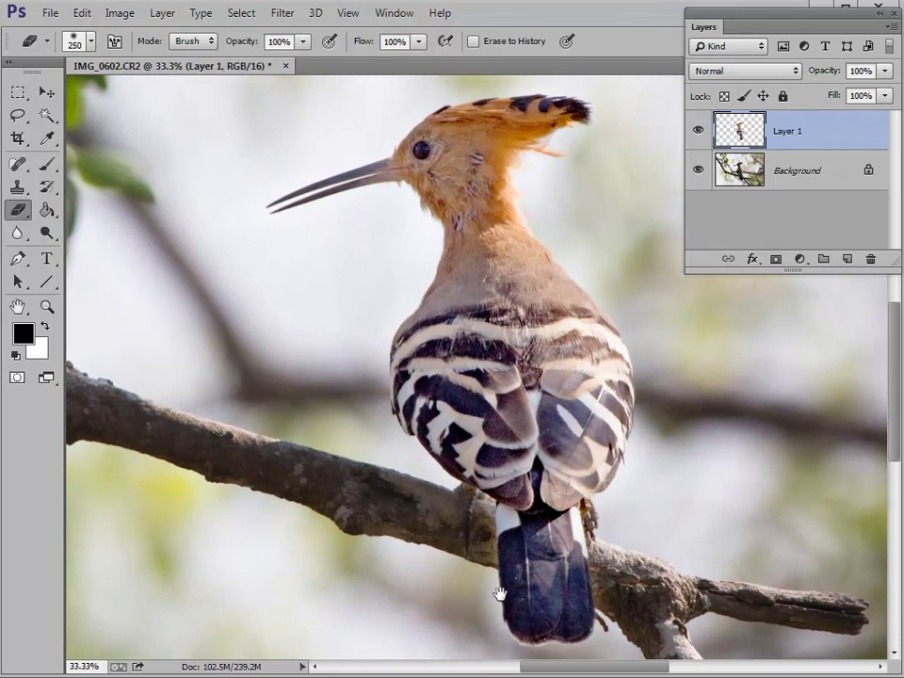
pyautogui.click(697, 170)
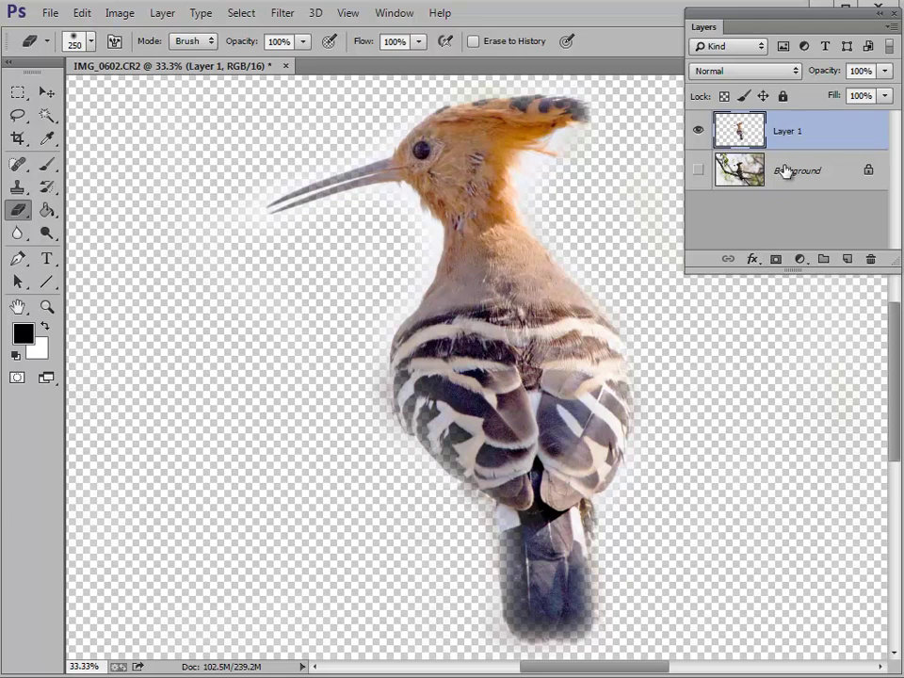
pyautogui.click(697, 170)
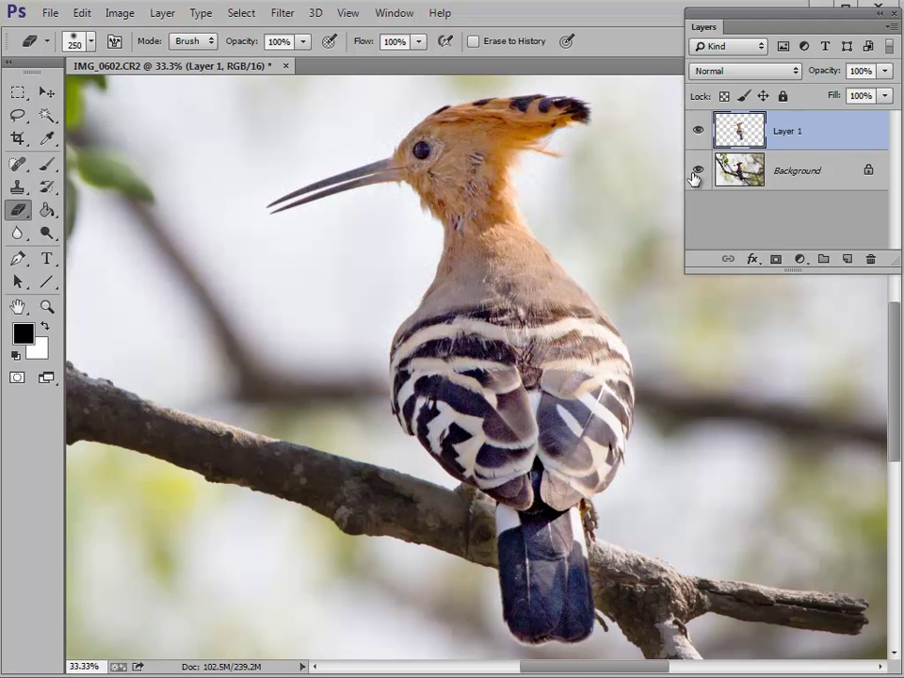
# Step: Compare the whole photo with Layer 1 and the Background layer each switched off and on
pyautogui.hotkey('ctrl', '-')
pyautogui.hotkey('ctrl', '-')
pyautogui.hotkey('ctrl', '-')
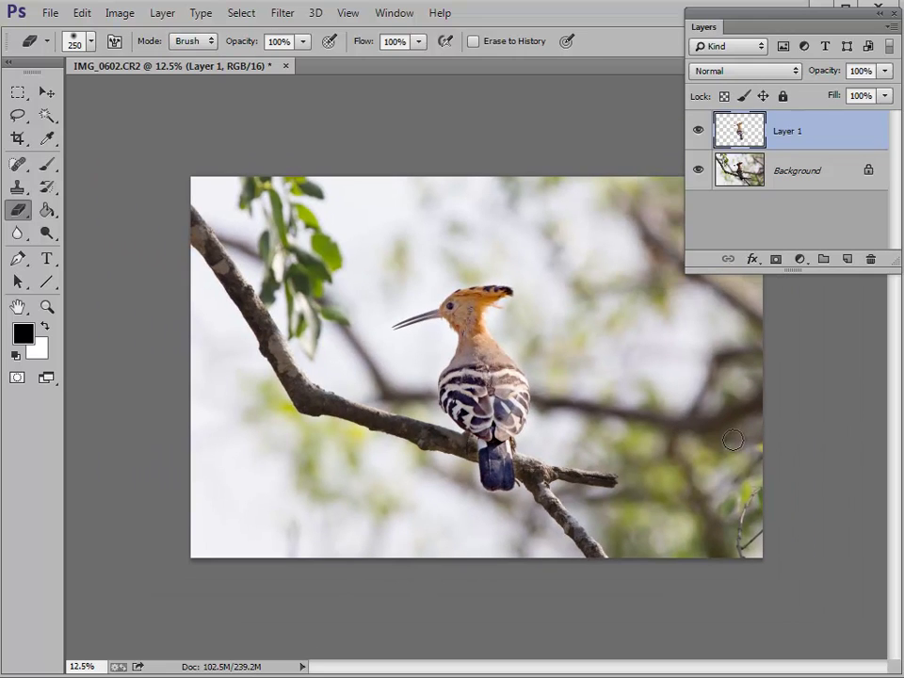
pyautogui.click(698, 131)
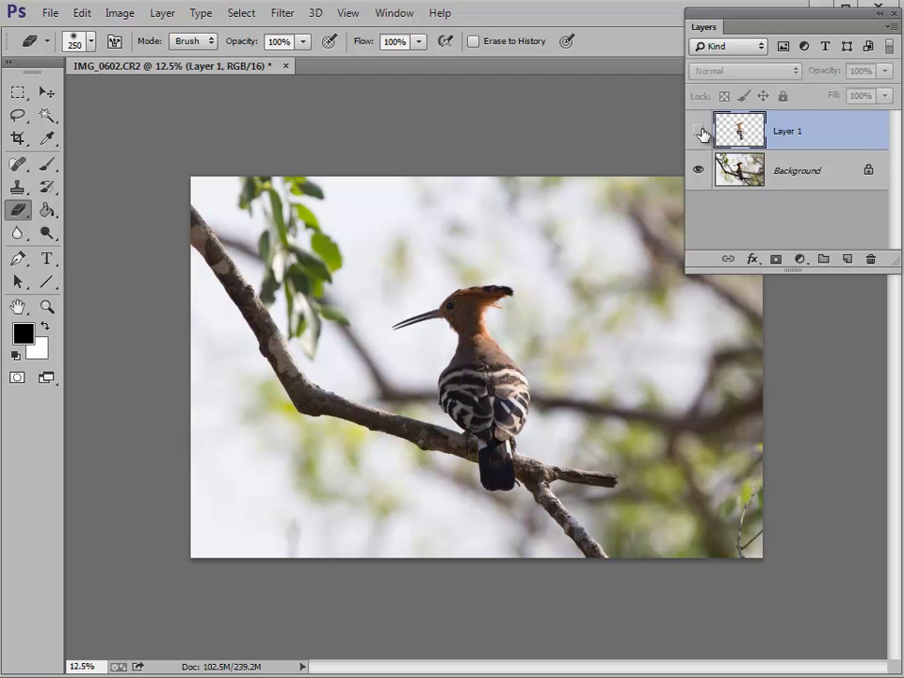
pyautogui.click(699, 131)
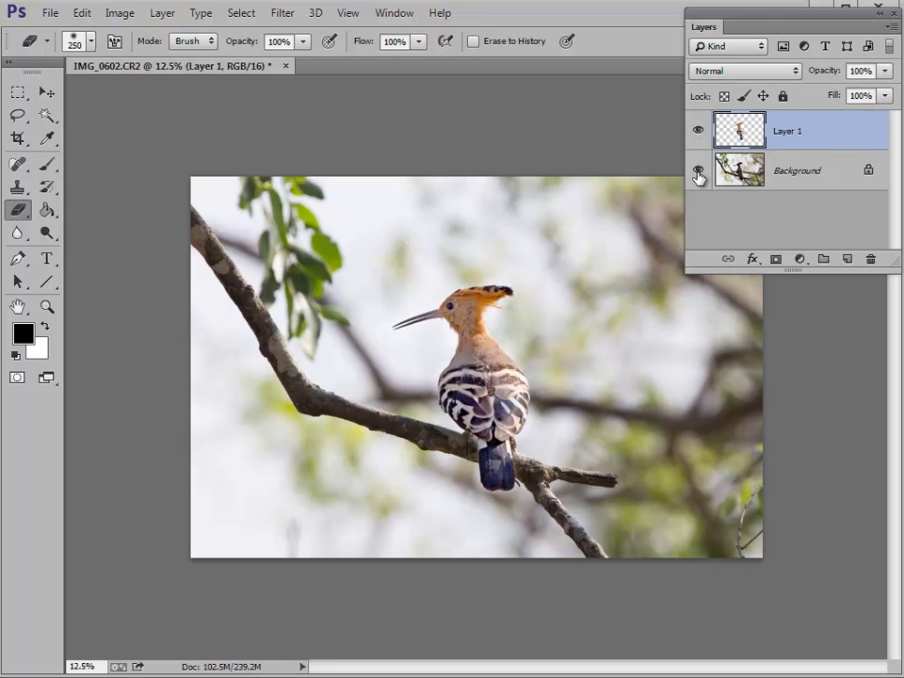
pyautogui.click(698, 171)
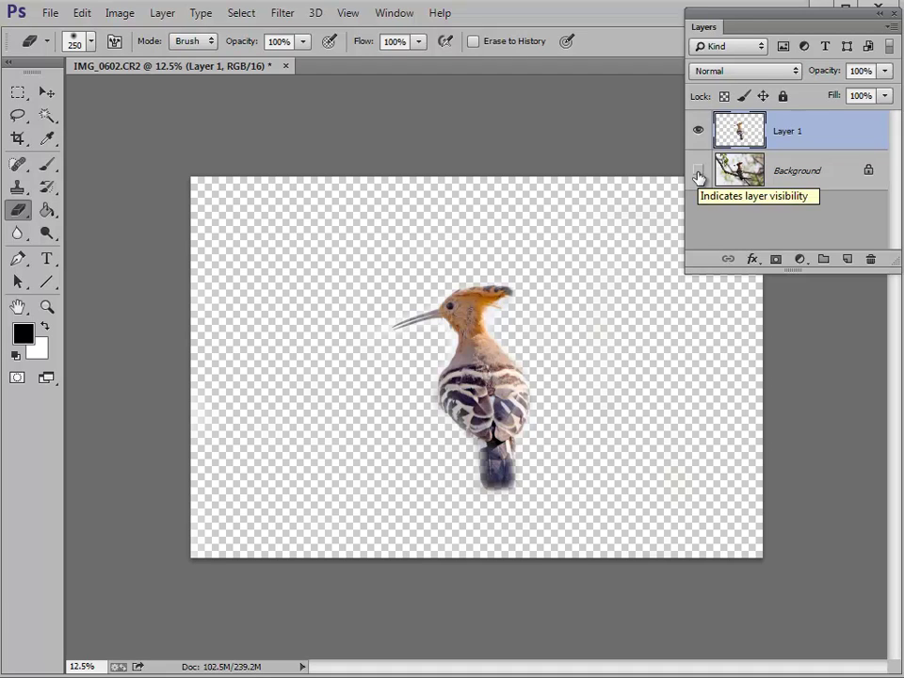
pyautogui.click(699, 173)
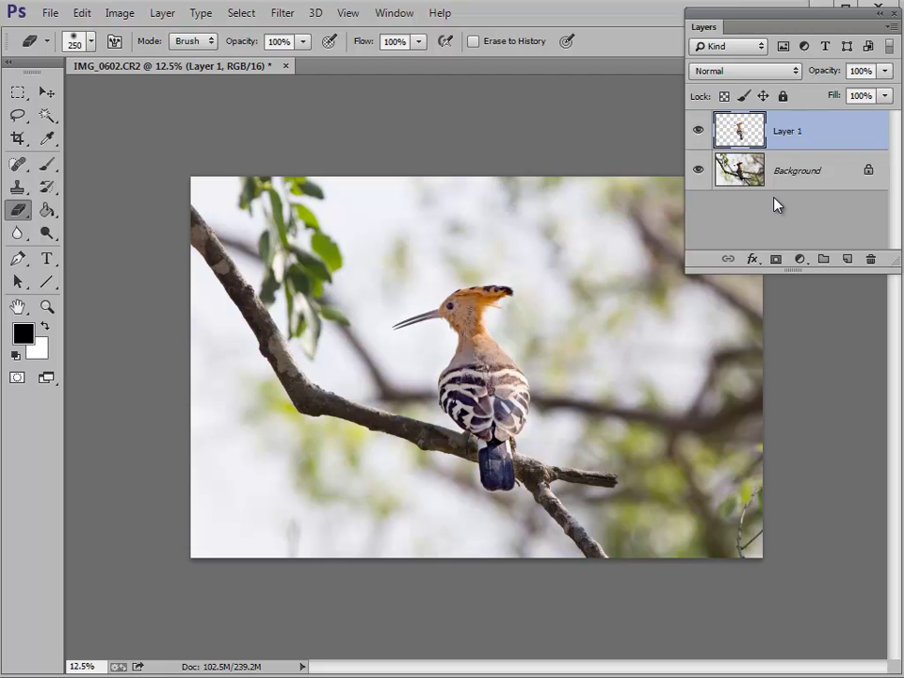
# Step: Apply Levels to Layer 1 with RGB shadow input 45 and midtones 1.07, comparing the photo with and without the layer
pyautogui.hotkey('ctrl', 'l')
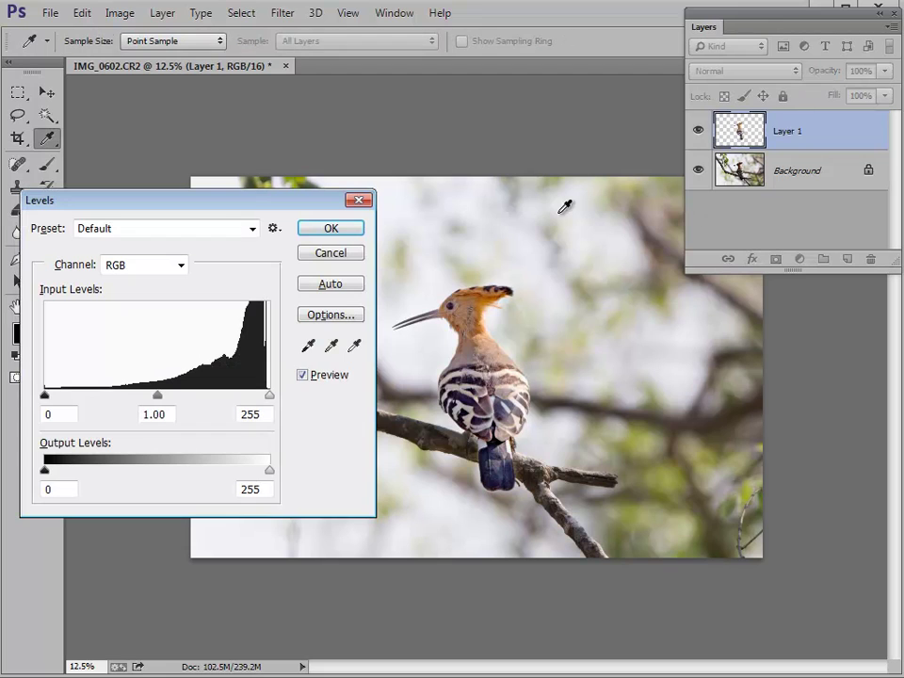
pyautogui.moveTo(159, 398); pyautogui.dragTo(168, 397)
pyautogui.moveTo(47, 399); pyautogui.dragTo(72, 398)
pyautogui.moveTo(177, 401); pyautogui.dragTo(165, 399)
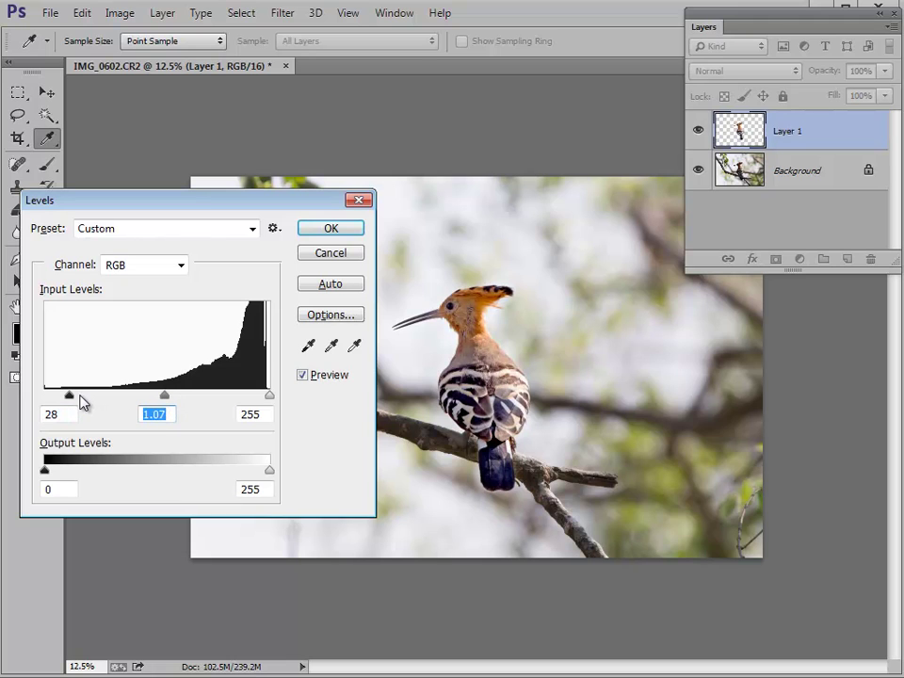
pyautogui.moveTo(75, 401); pyautogui.dragTo(84, 401)
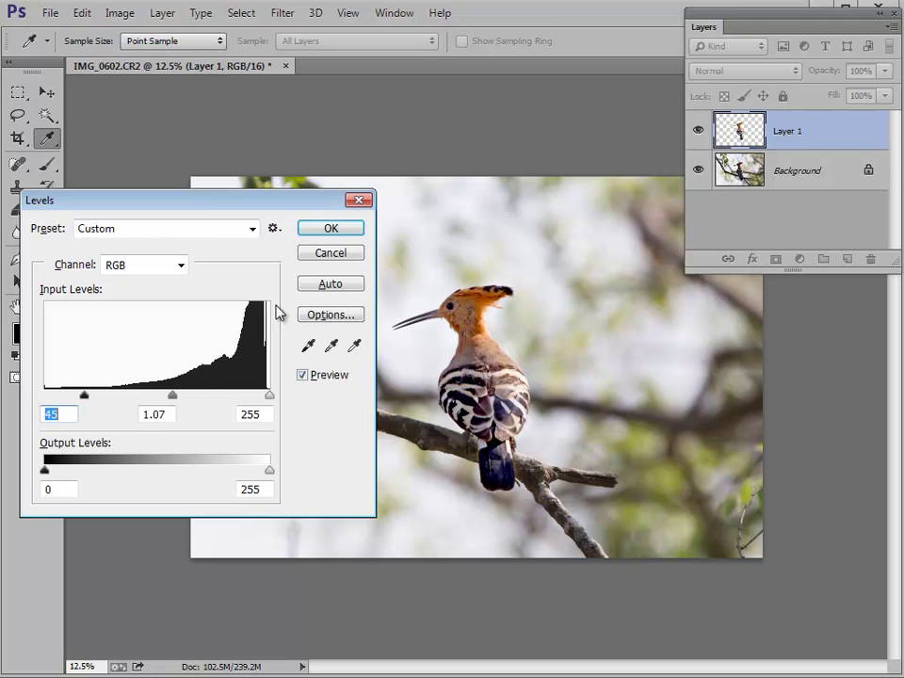
pyautogui.click(323, 232)
pyautogui.press('e')
pyautogui.click(697, 133)
pyautogui.click(697, 133)
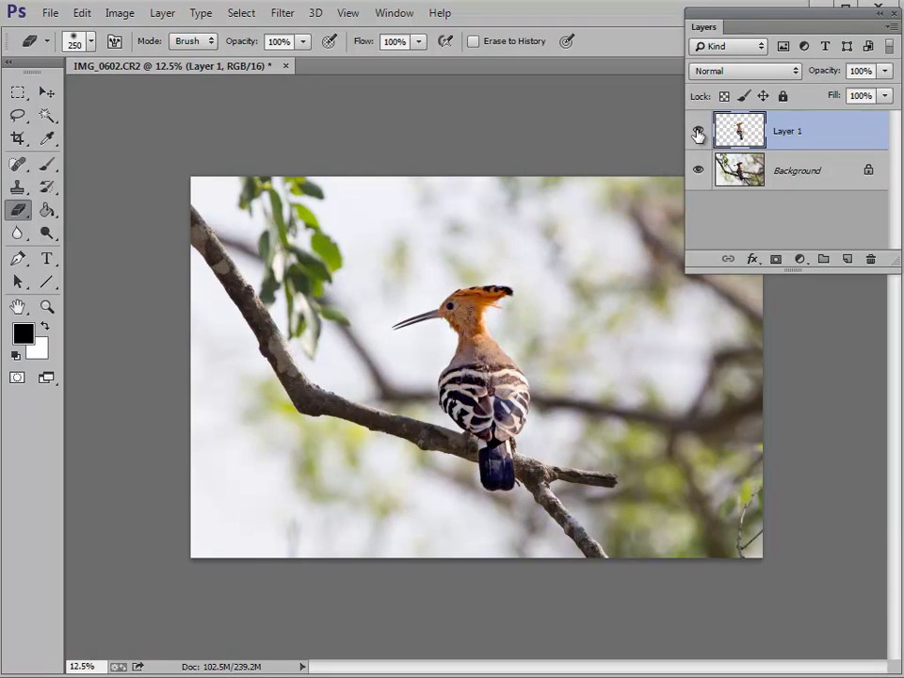